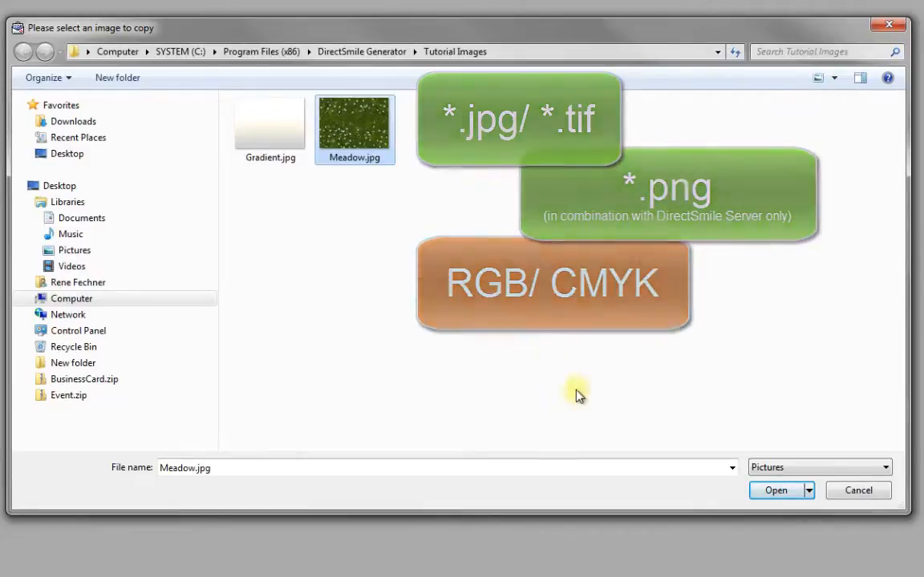
Add Meadow.jpg to the set folder as the background image and finish creating the set
left_click(776, 491)
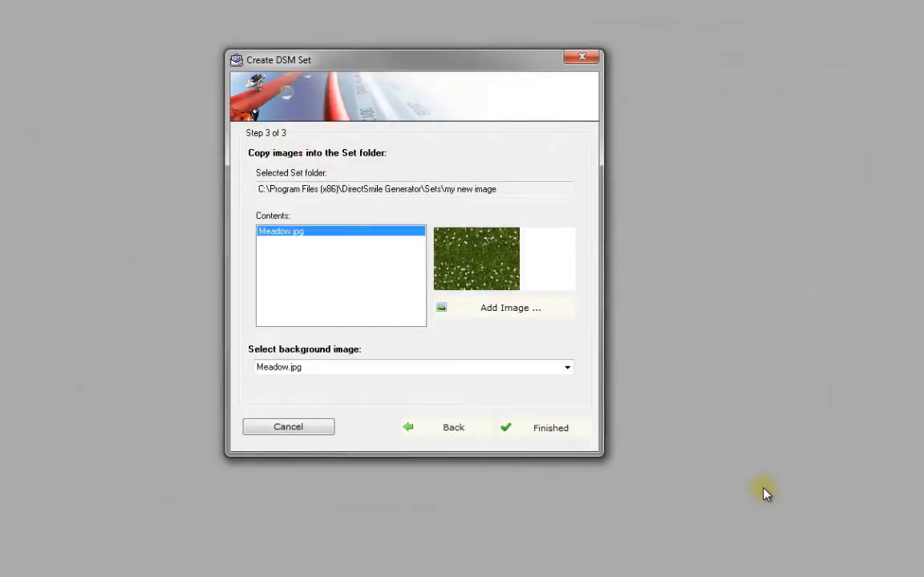
left_click(565, 429)
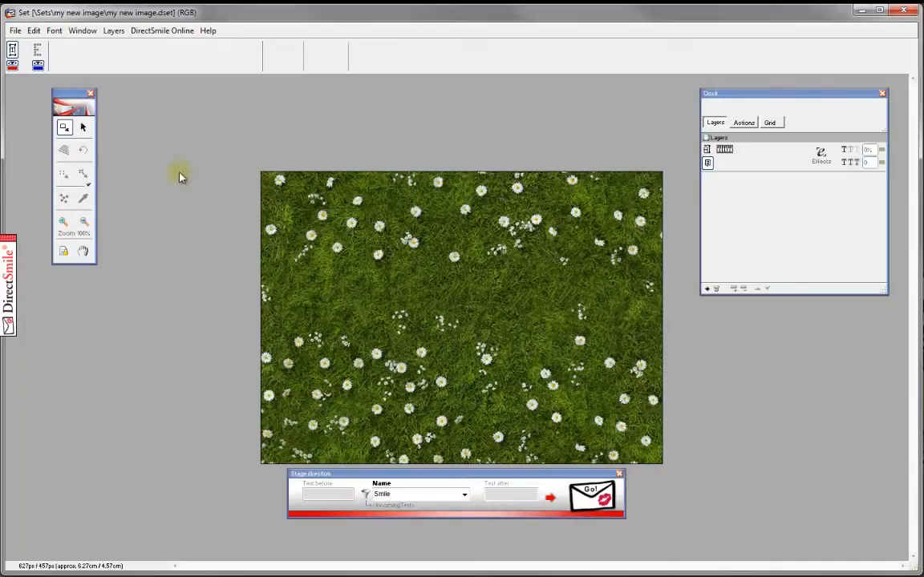
Move the tool palette and the Dock slightly inward, and look through the Dock's Actions and Grid pages before returning to Layers
left_click_drag(67, 98, 135, 116)
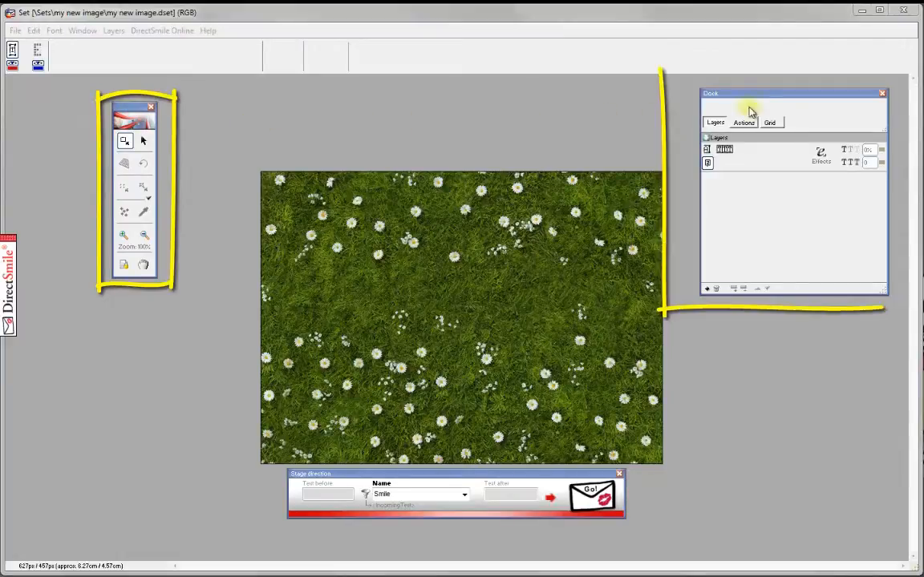
left_click_drag(783, 93, 768, 93)
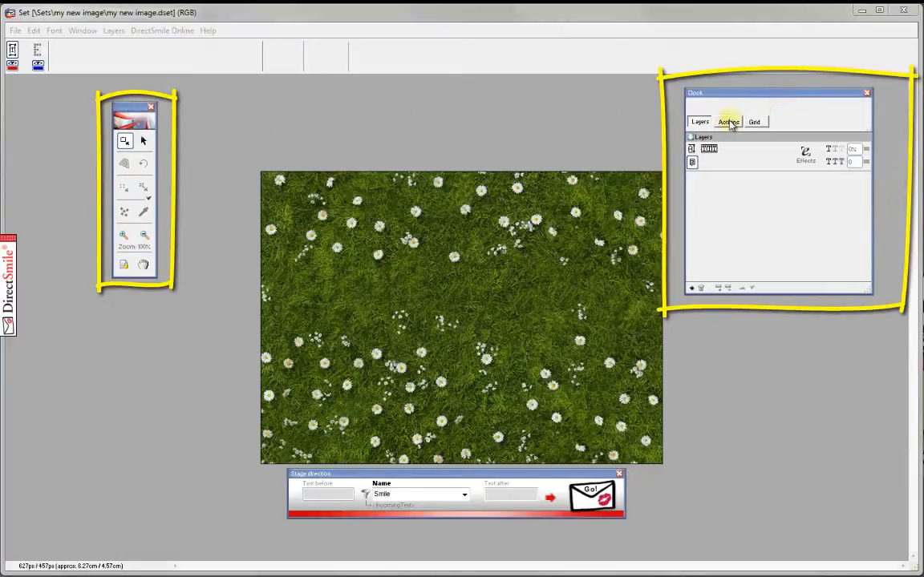
left_click(729, 123)
left_click(753, 123)
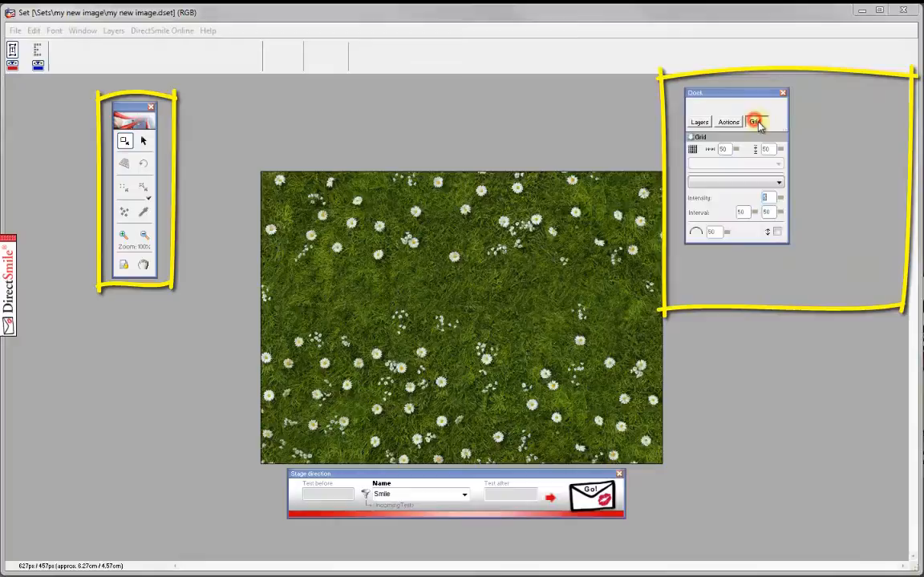
left_click(700, 123)
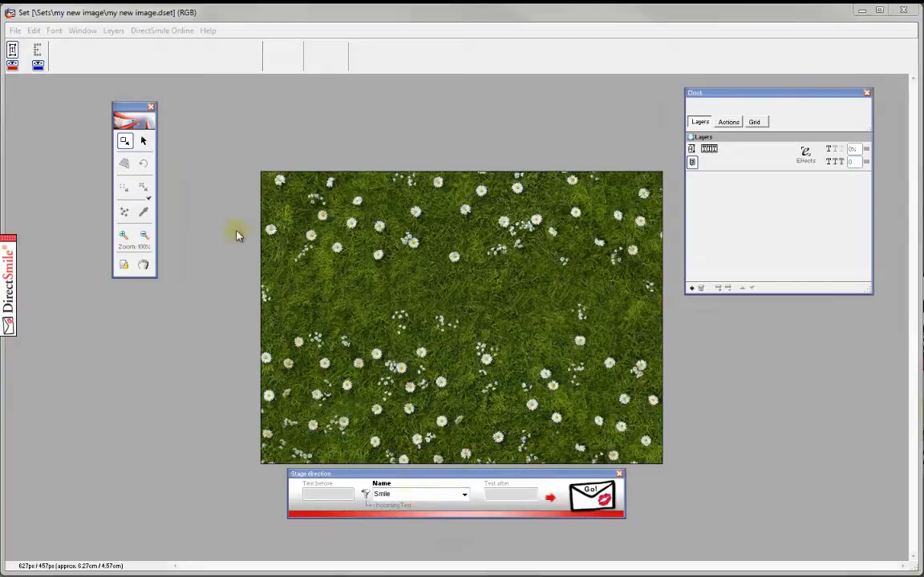
Draw a text frame across the middle of the meadow image and set its font to Berlin Sans FB
left_click_drag(280, 252, 532, 330)
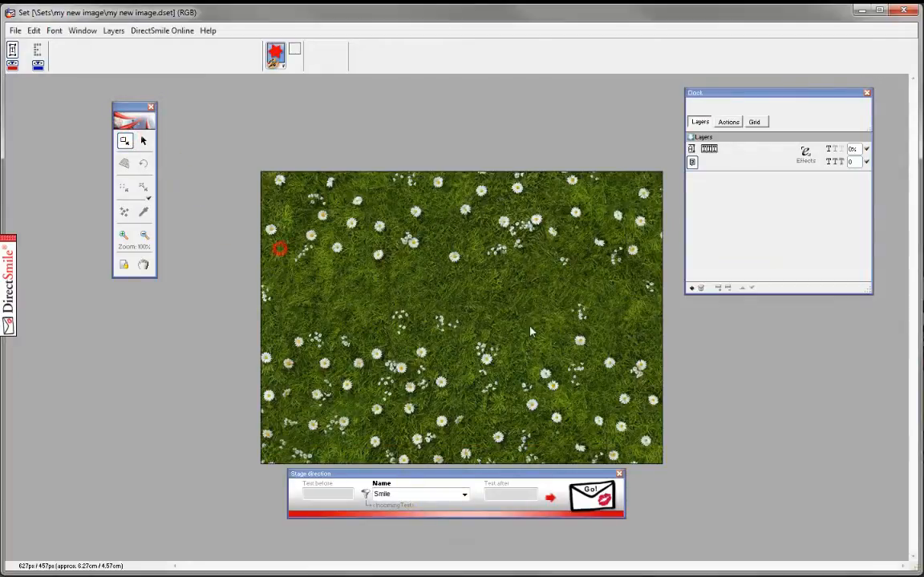
left_click_drag(298, 74, 299, 165)
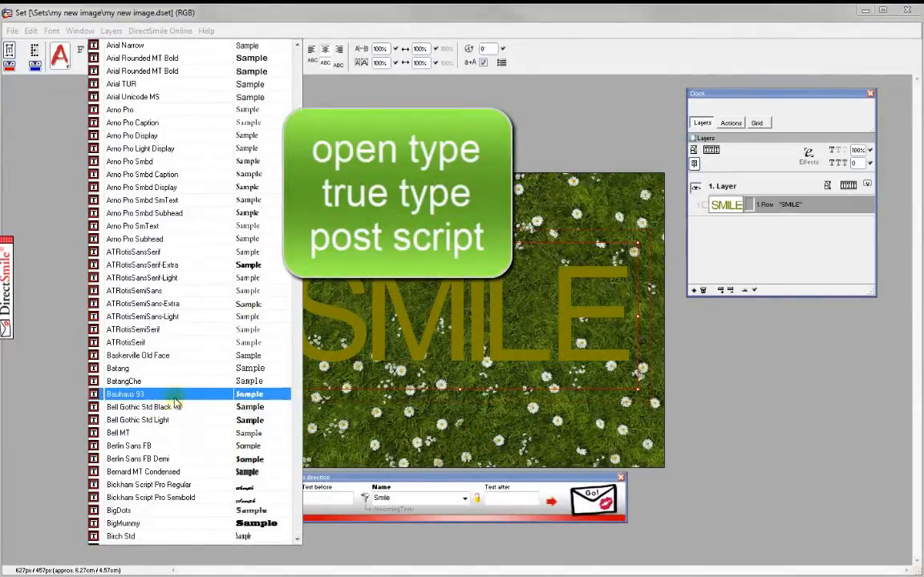
left_click(161, 451)
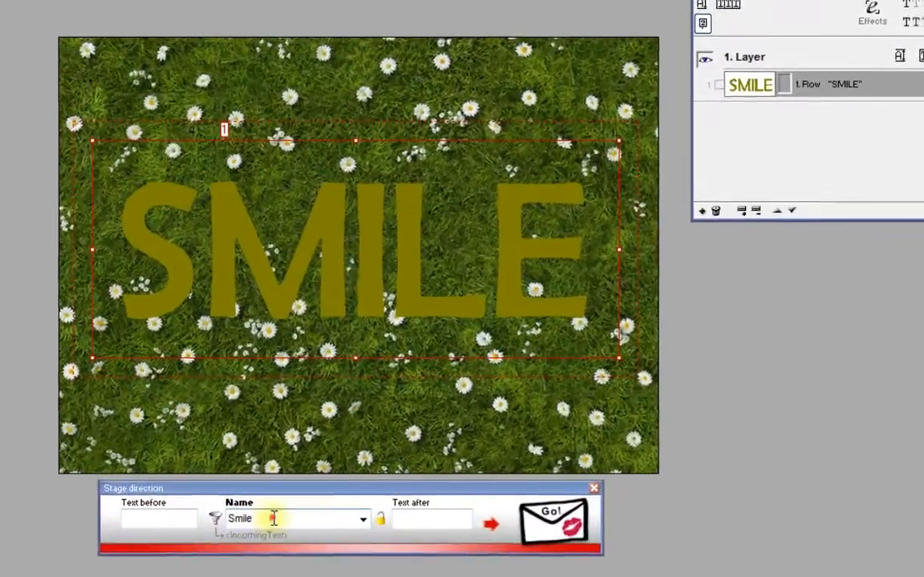
Replace the sample text with a four-letter first name, render it, and move the Stage direction window above the image
double_click(402, 497)
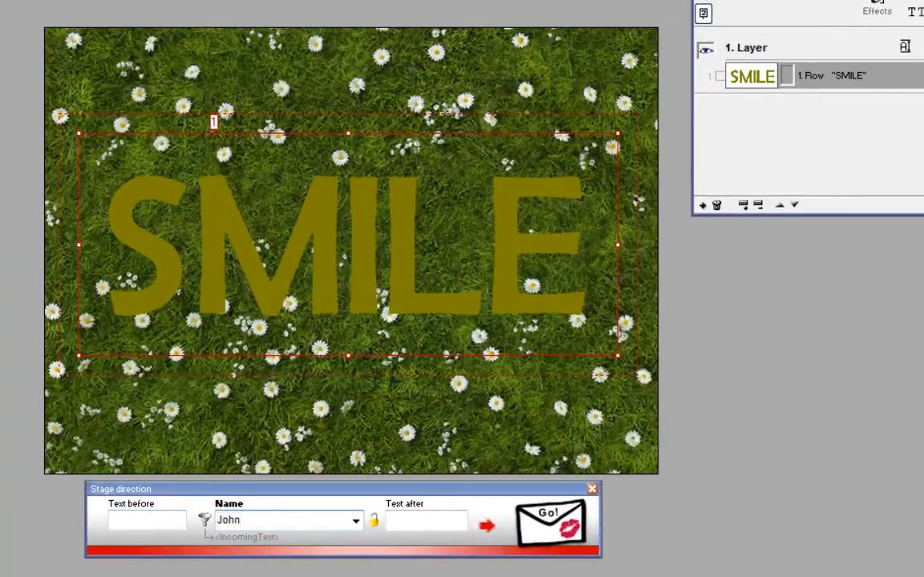
left_click(552, 528)
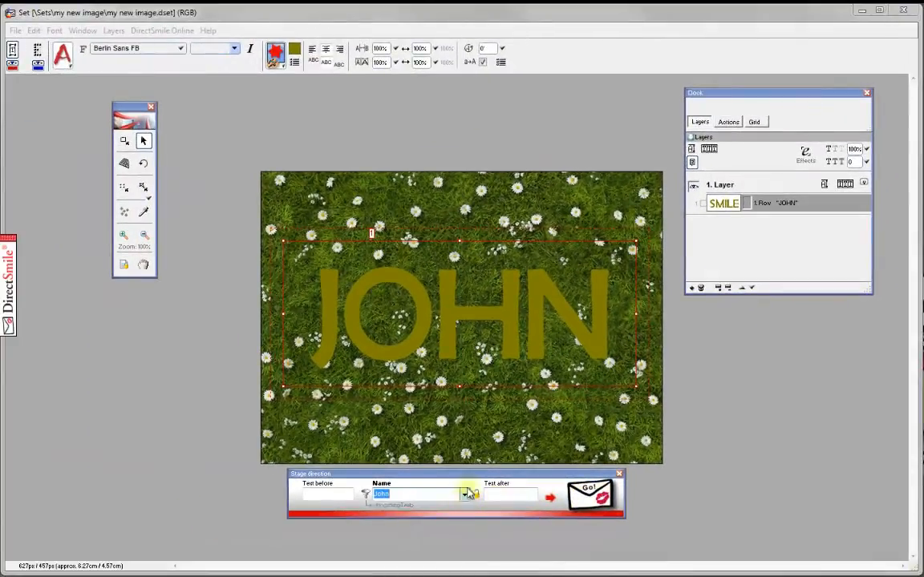
left_click_drag(475, 481, 481, 115)
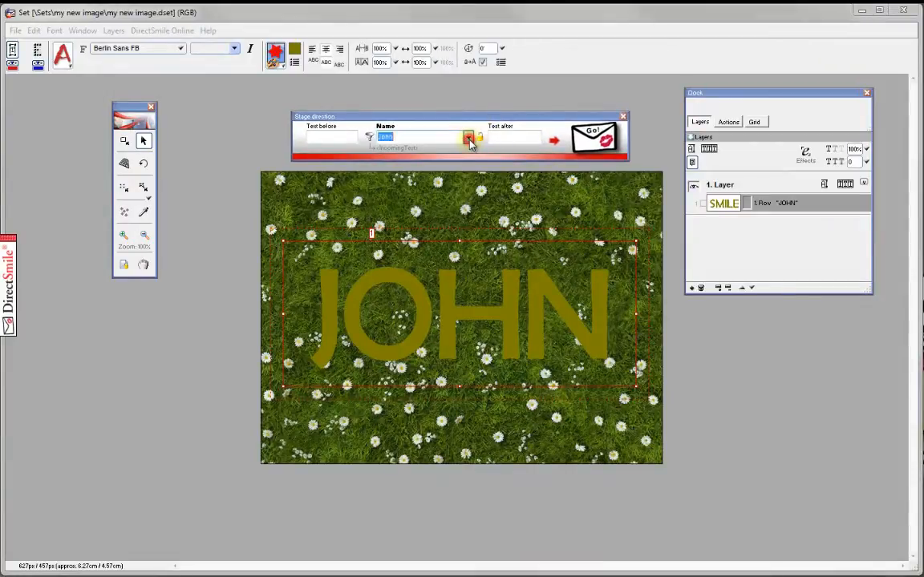
Preview the text frame with the Chinese greeting 欢迎 and an Arabic greeting from the sample text list
left_click(468, 138)
scroll(470, 165, "down", 1)
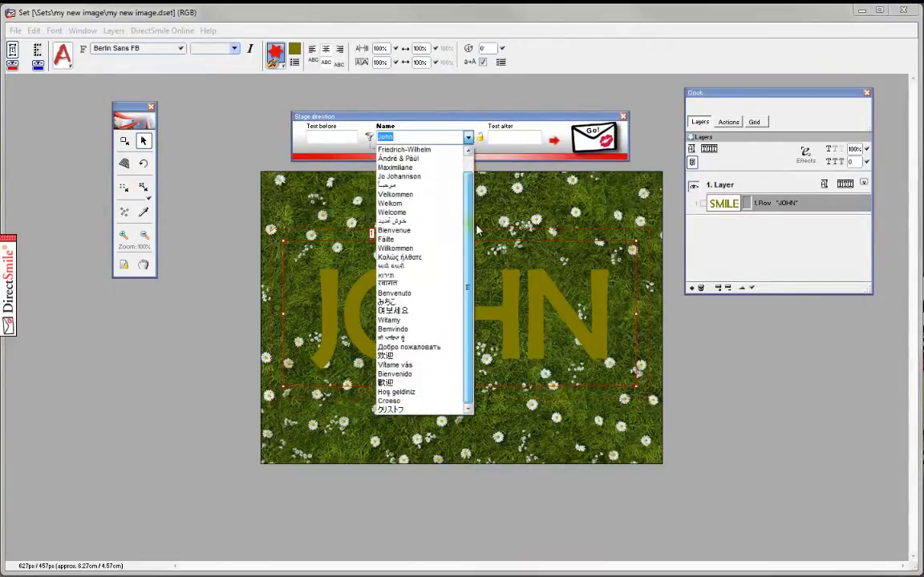
scroll(477, 230, "up", 2)
left_click(401, 372)
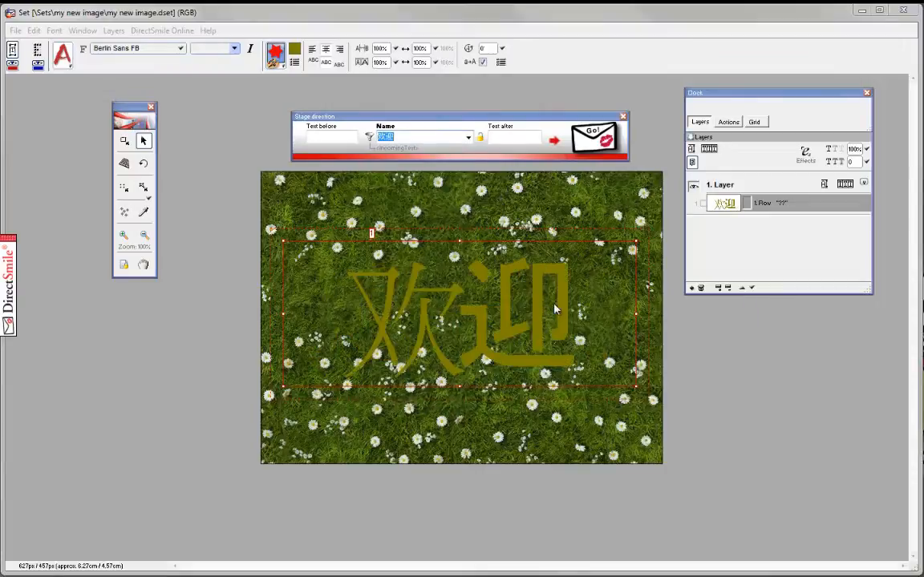
left_click(468, 138)
scroll(454, 201, "up", 3)
left_click(454, 189)
Set the preview text to a seven-letter first name from the sample list
left_click(468, 138)
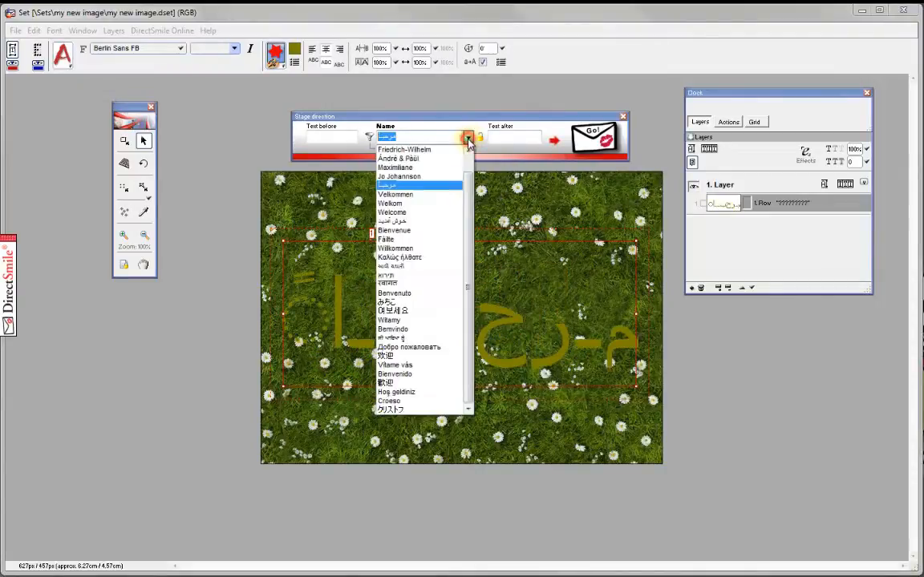
scroll(472, 189, "up", 2)
left_click(431, 161)
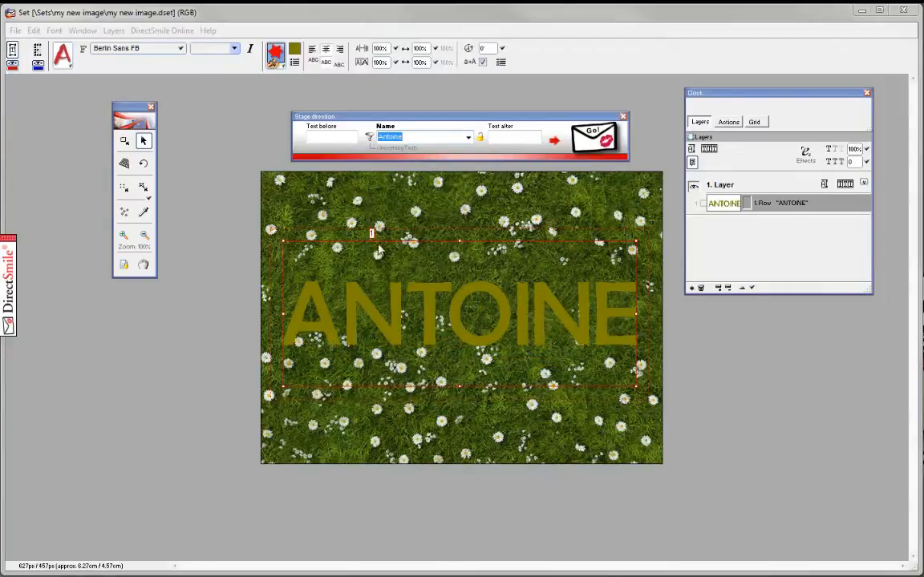
Set the text colour to orange from the basic colours
left_click(296, 49)
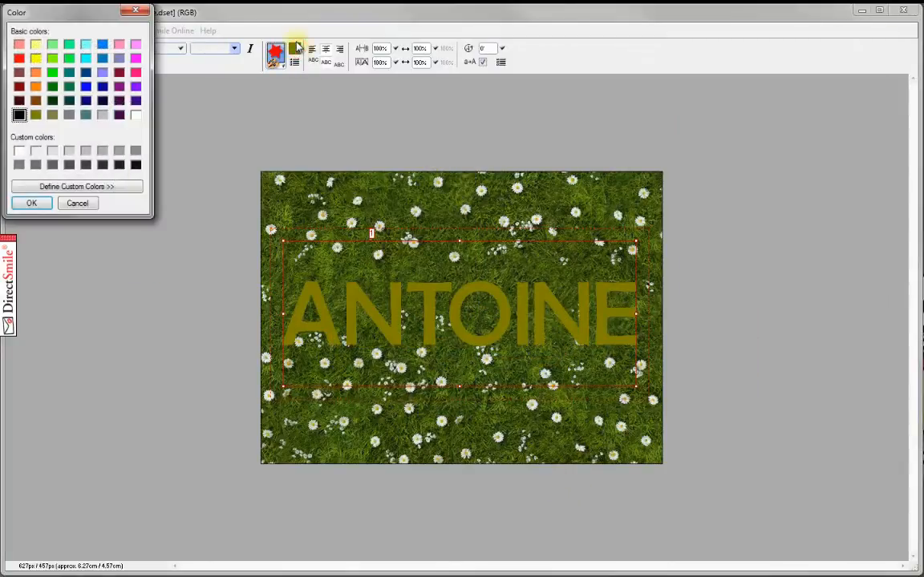
left_click(35, 86)
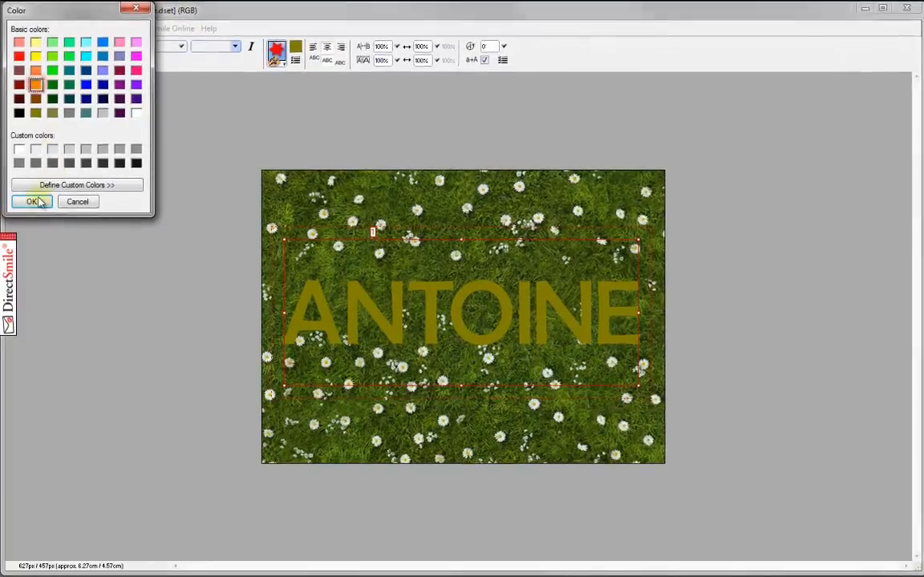
left_click(31, 203)
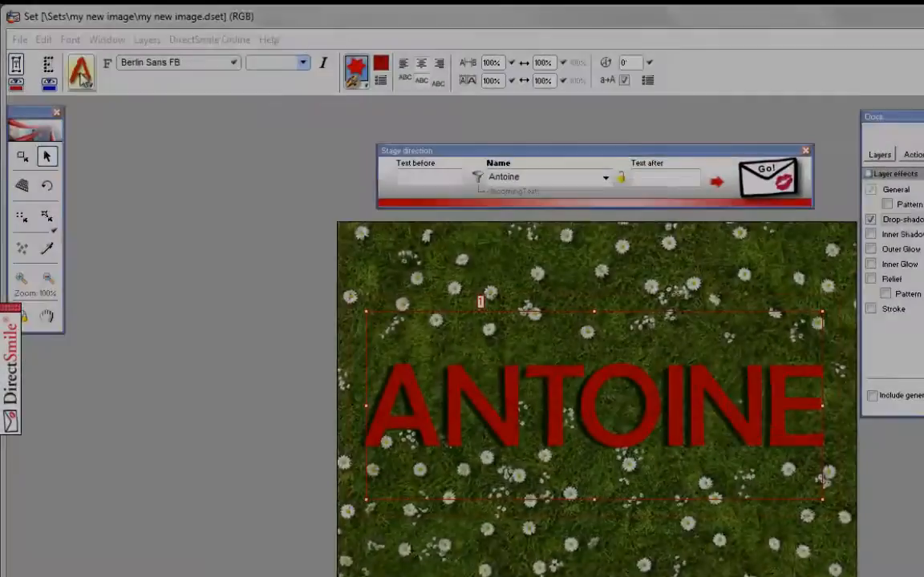
Switch the text from a system font to Picture Font, using Rocks(40prcnt)
left_click(83, 75)
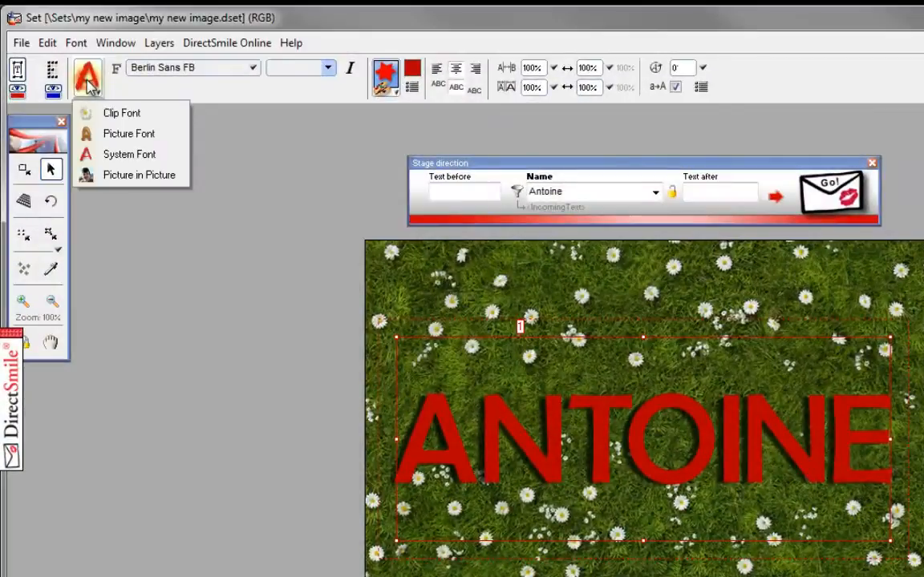
left_click(126, 136)
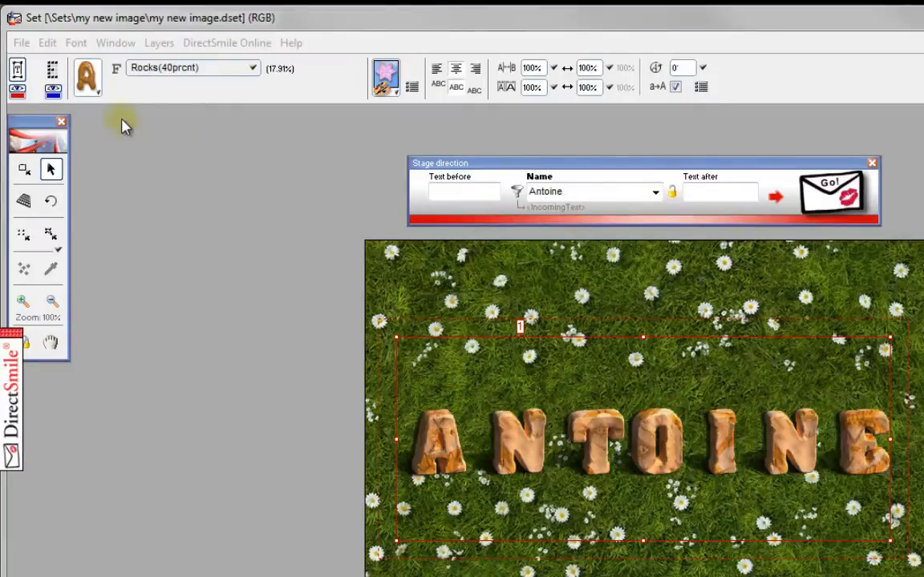
Explore the PicFonts directory and examine the letter images of LetterDice, Noodles, matches and SantasBack(60prcnt)
left_click(22, 43)
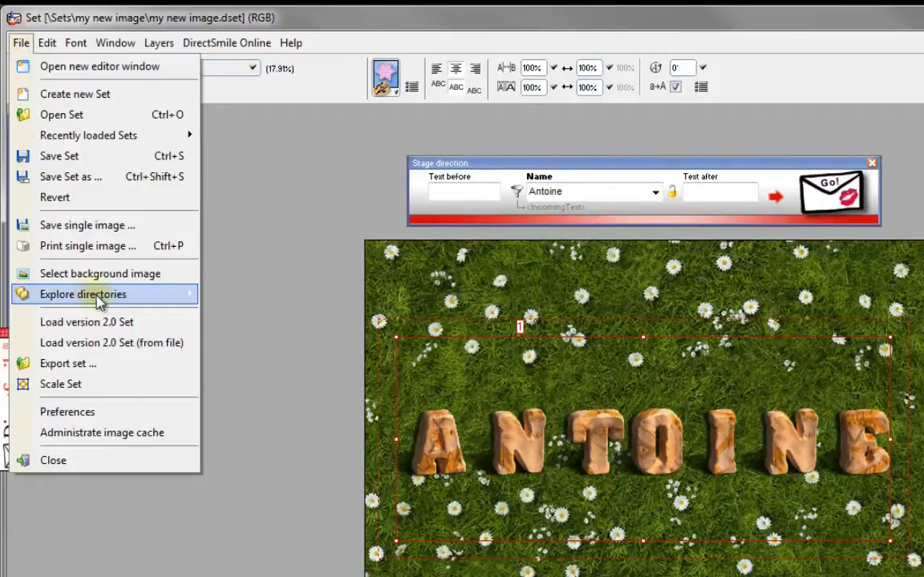
mouse_move(123, 297)
left_click(373, 297)
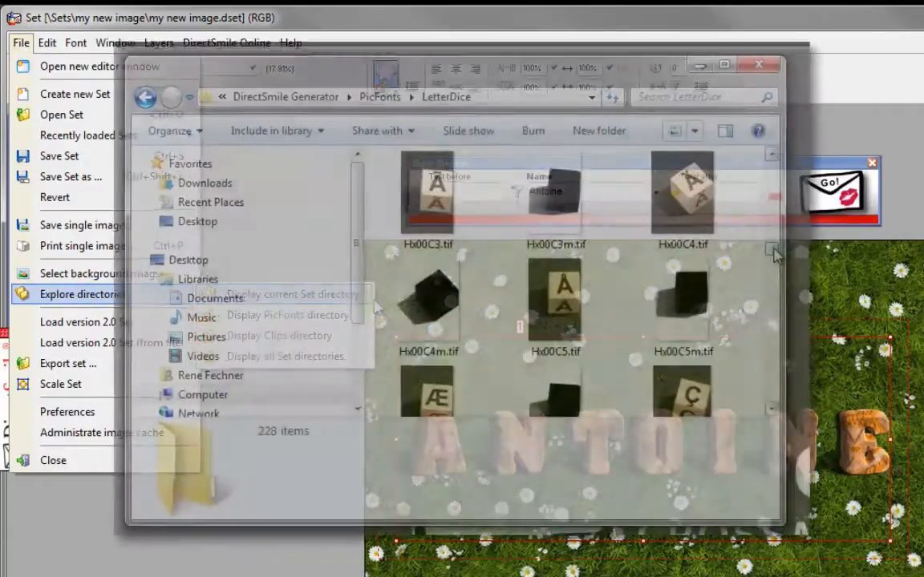
scroll(802, 255, "down", 3)
scroll(802, 262, "down", 3)
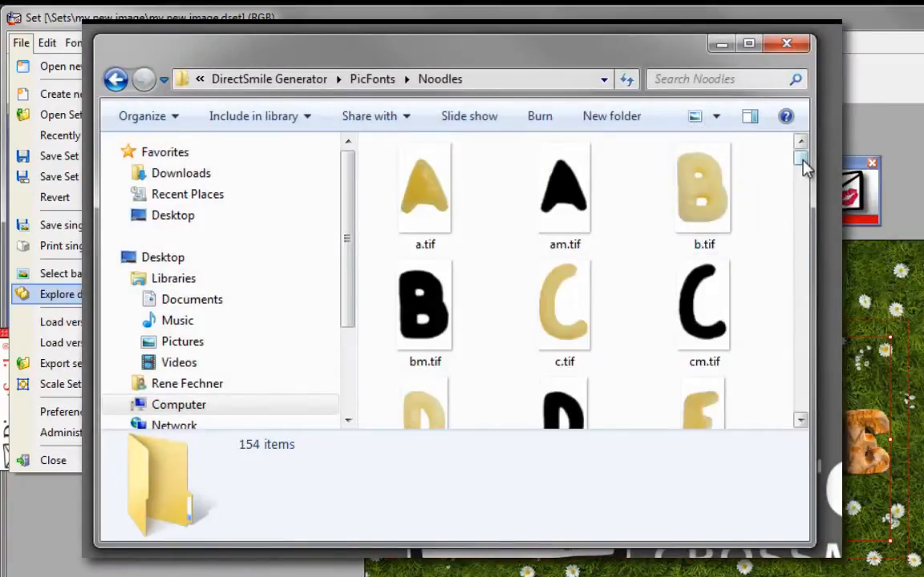
left_click_drag(804, 166, 810, 187)
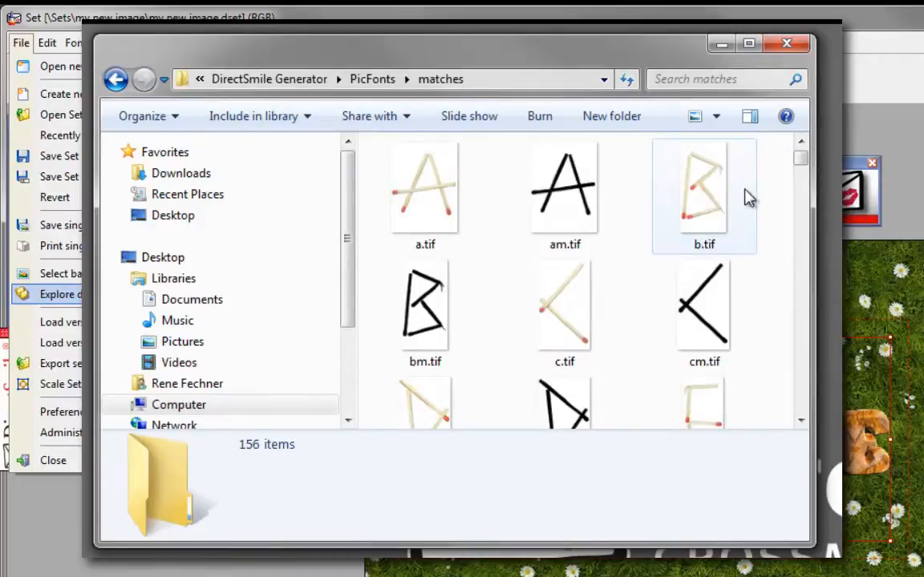
left_click_drag(803, 163, 805, 181)
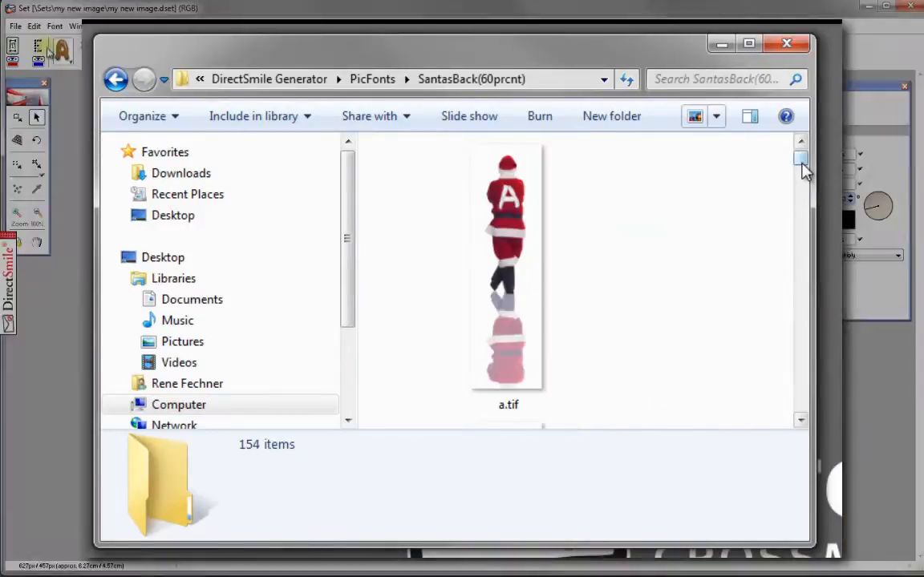
left_click_drag(804, 169, 806, 182)
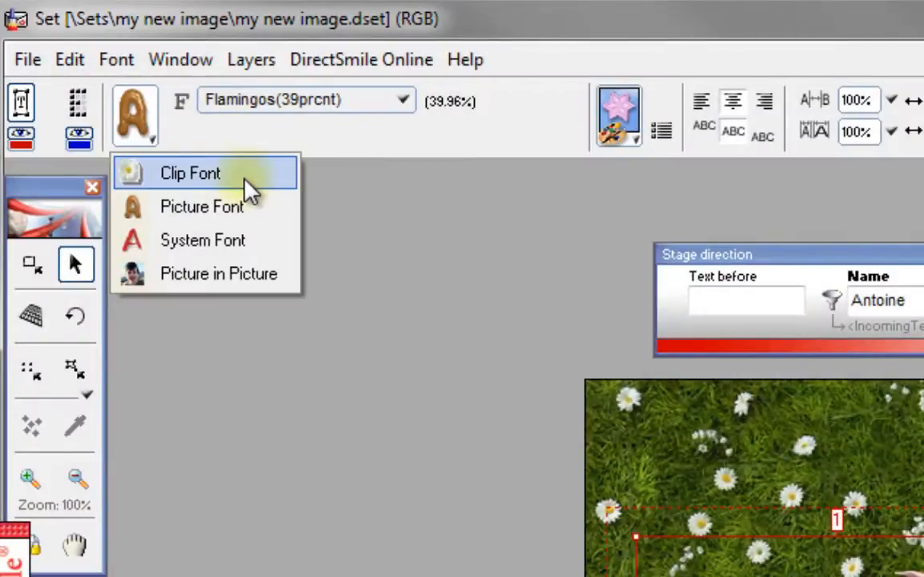
Switch the text's font type to Clip Font
left_click(249, 186)
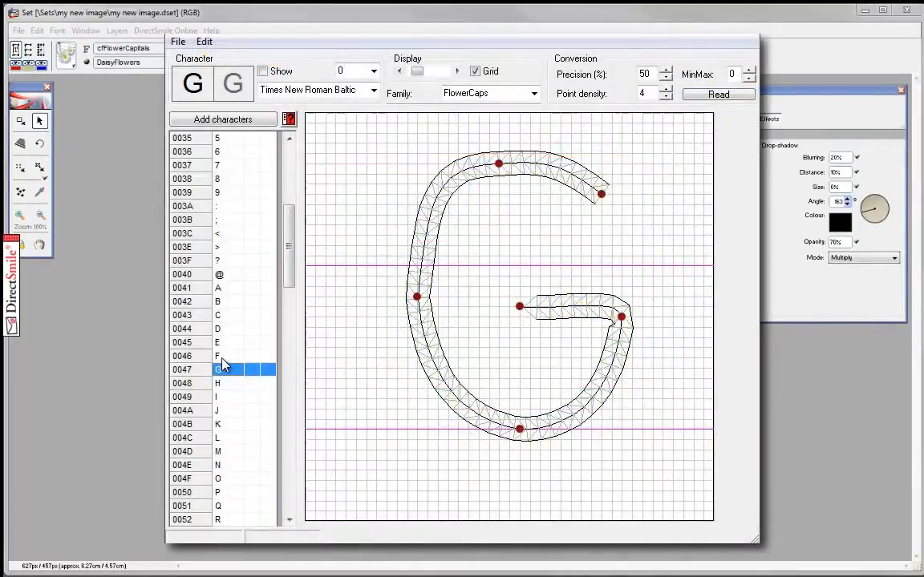
Select character A in the FlowerCaps family, reshape its crossbar curve, and move the lower end point of its right leg
left_click(231, 355)
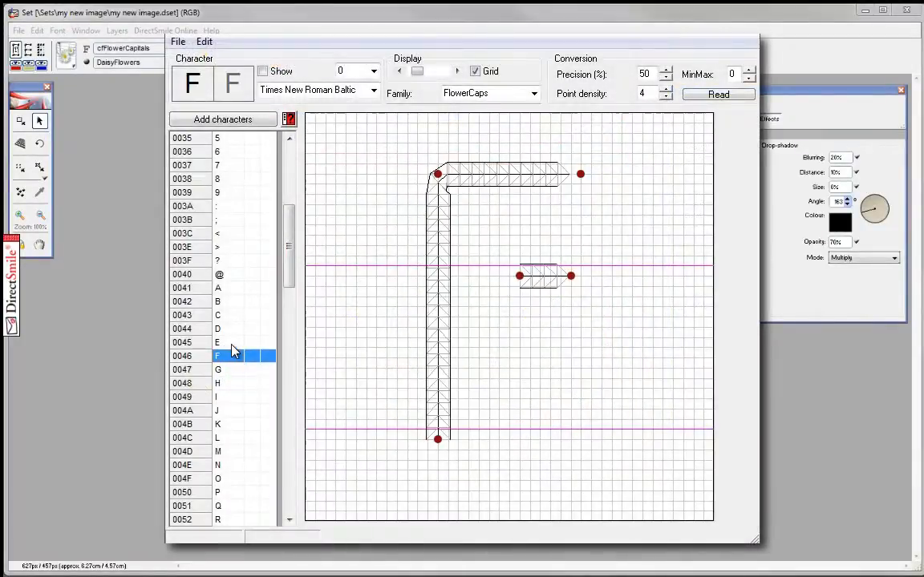
left_click(231, 345)
left_click(226, 289)
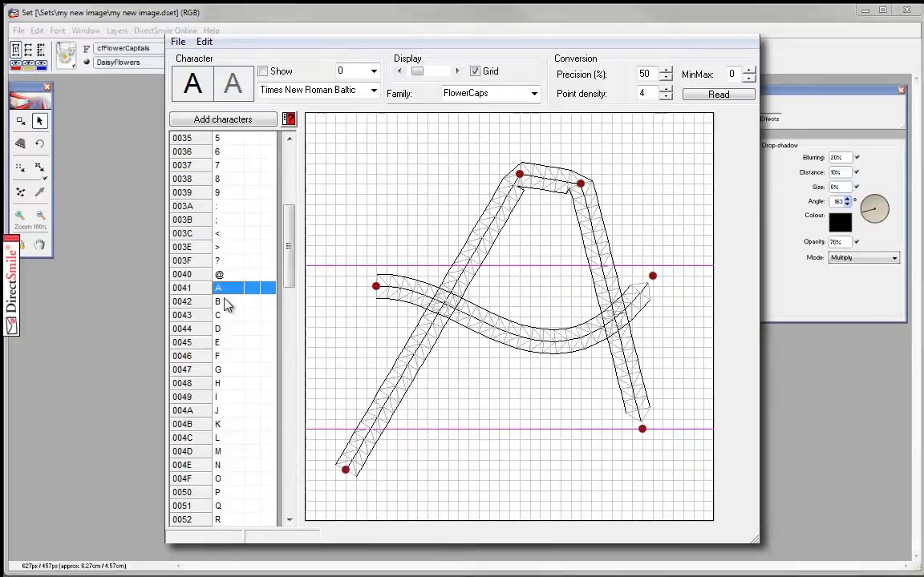
left_click(375, 287)
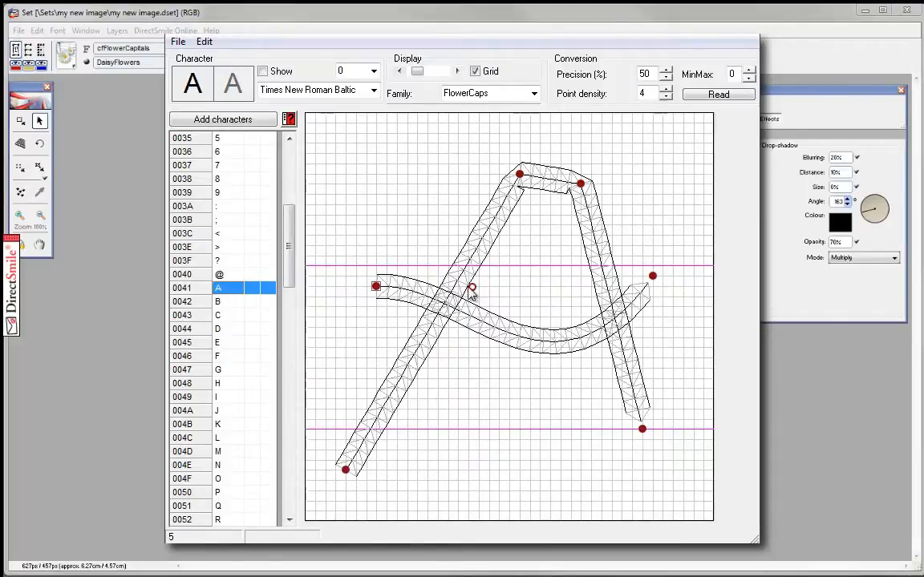
left_click_drag(473, 294, 534, 289)
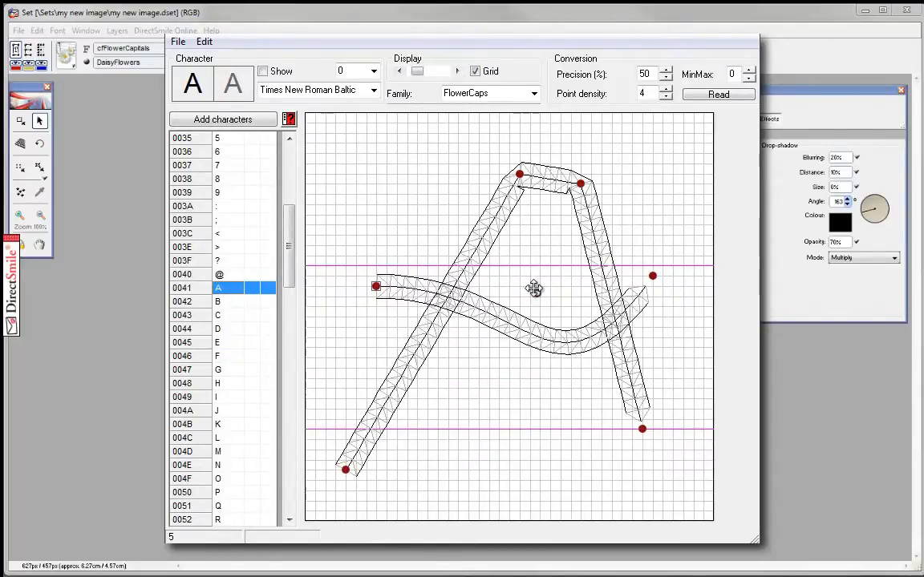
left_click_drag(644, 433, 633, 476)
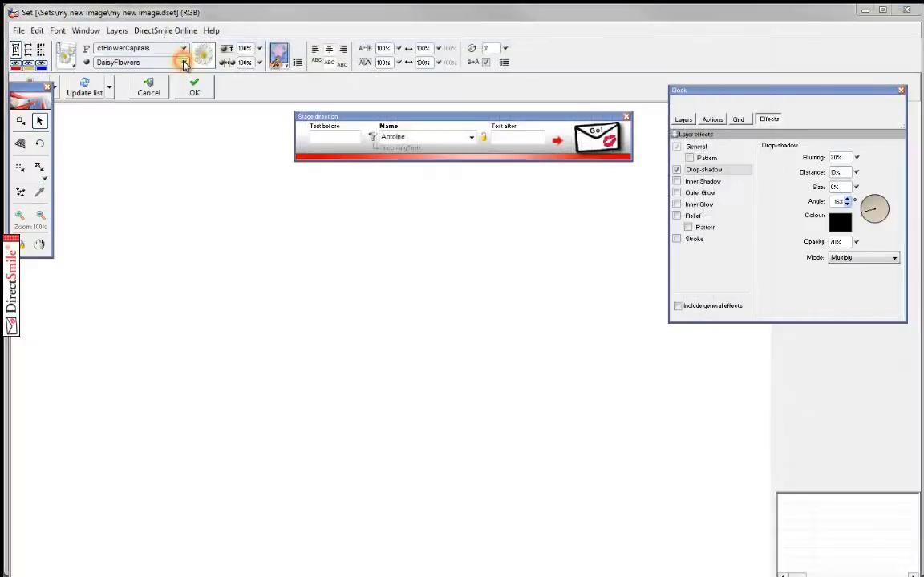
Examine the Chew_Clip and Roses clips, and apply PinkFlowers as the clip that forms the letters of the text
left_click(183, 64)
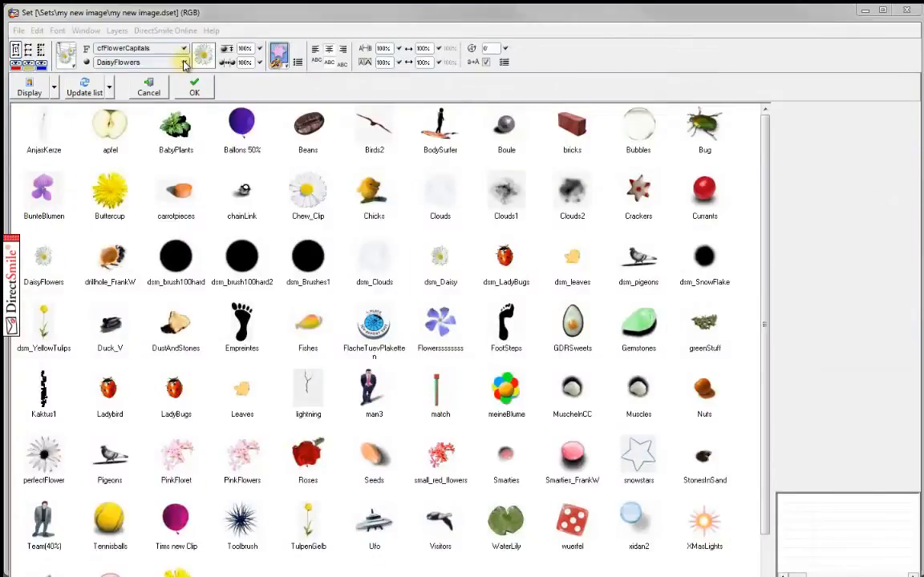
left_click(313, 194)
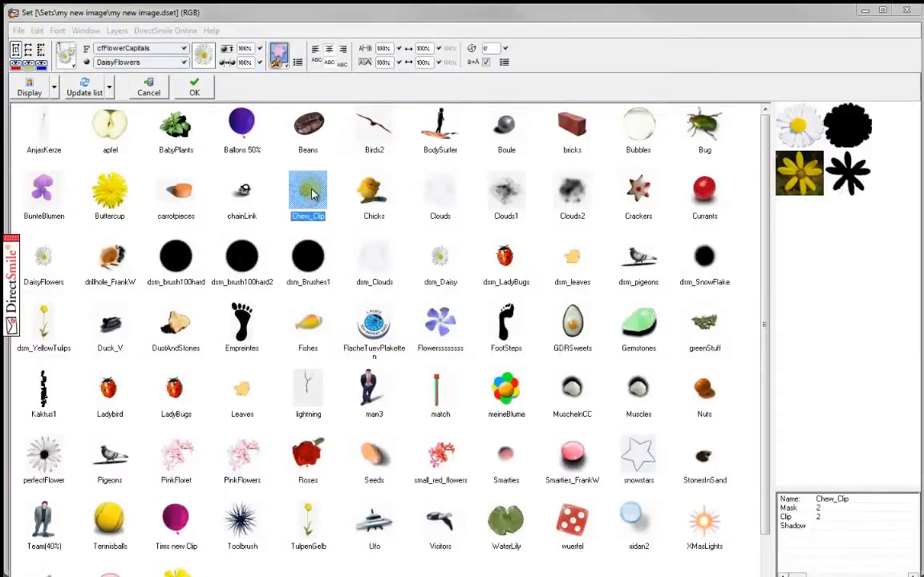
left_click(303, 457)
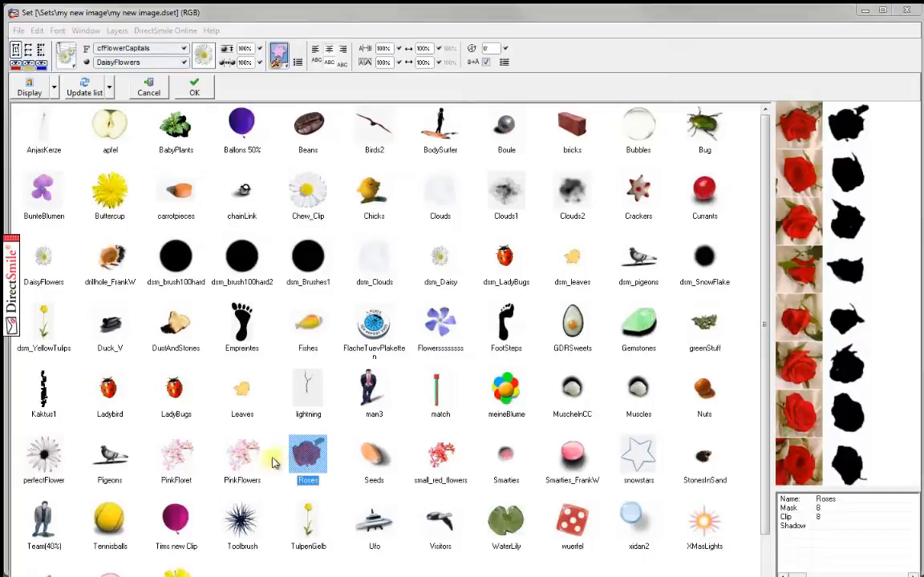
left_click(239, 454)
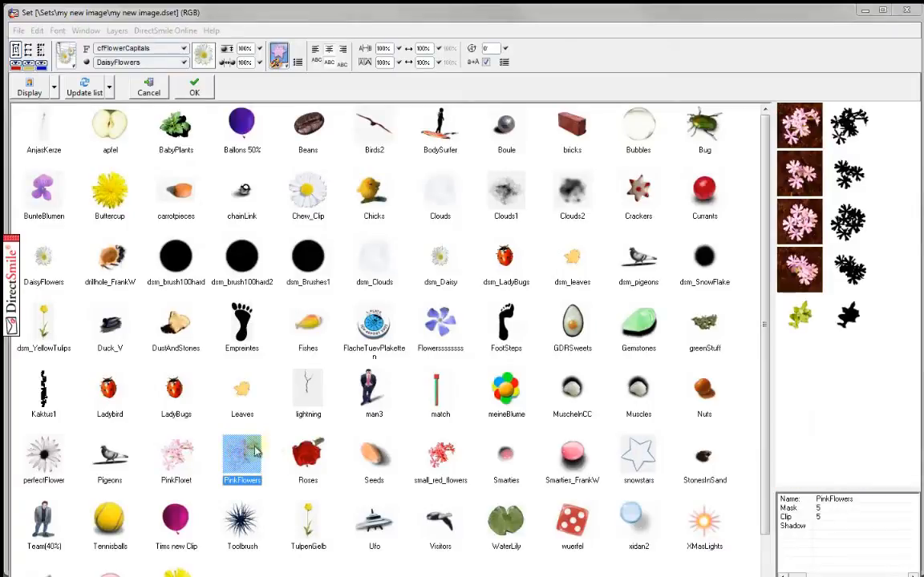
left_click(197, 92)
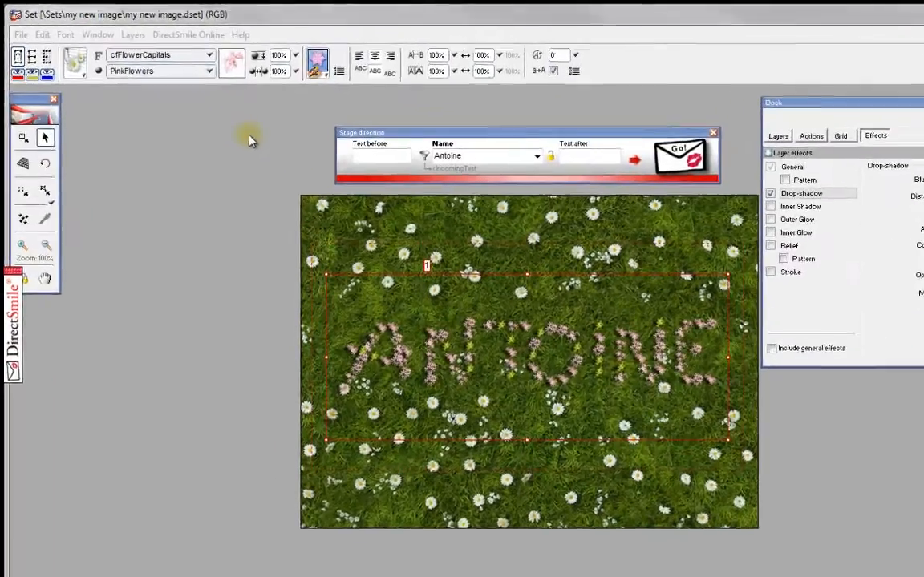
Switch the text's font type to Picture in Picture
left_click(94, 86)
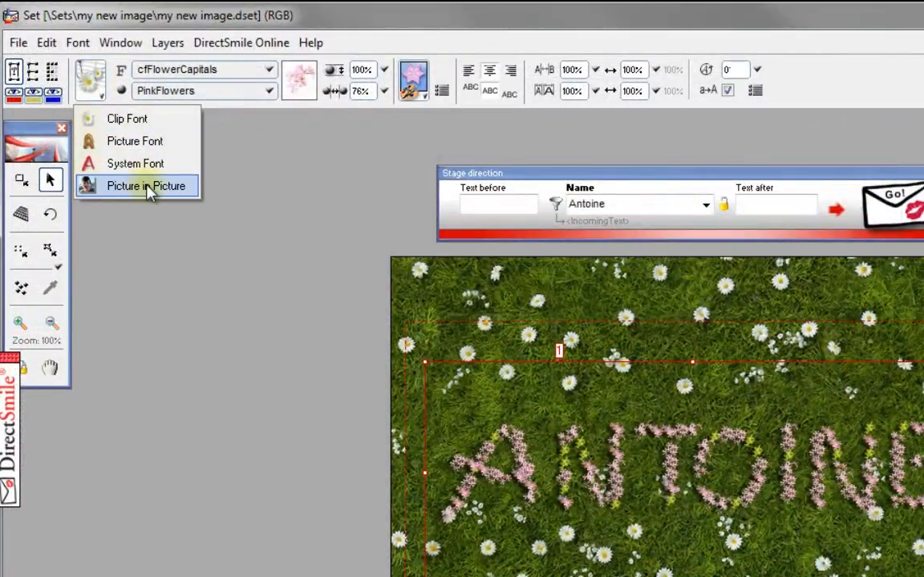
left_click(146, 187)
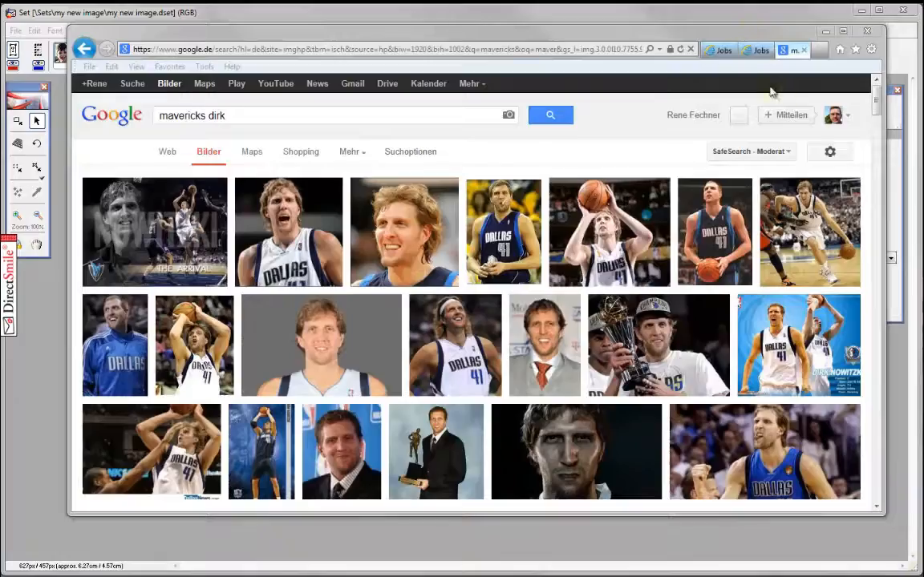
In the browser's Google image results, open a Dirk Nowitzki photo from motorvision.de at full size and copy its web address
left_click_drag(879, 108, 886, 130)
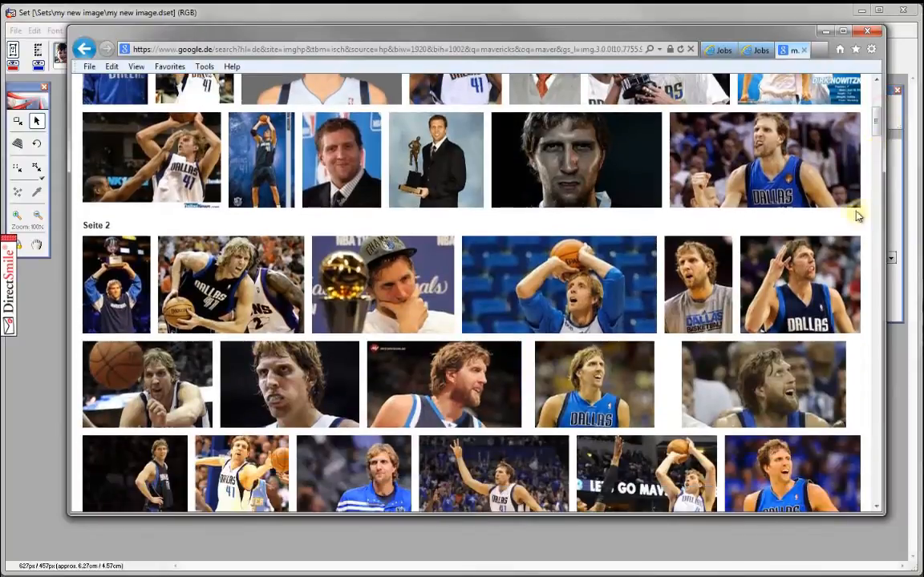
left_click(474, 405)
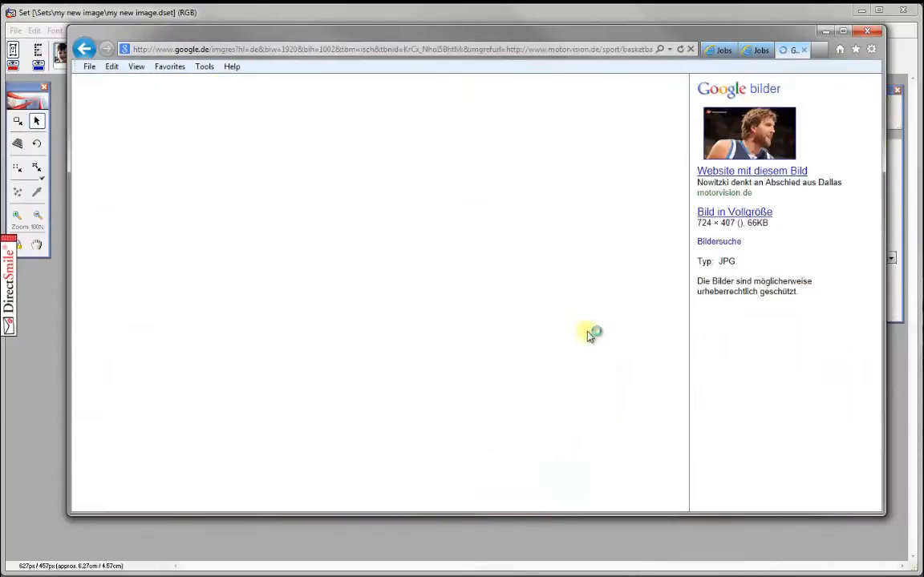
left_click(731, 212)
key("ctrl+c")
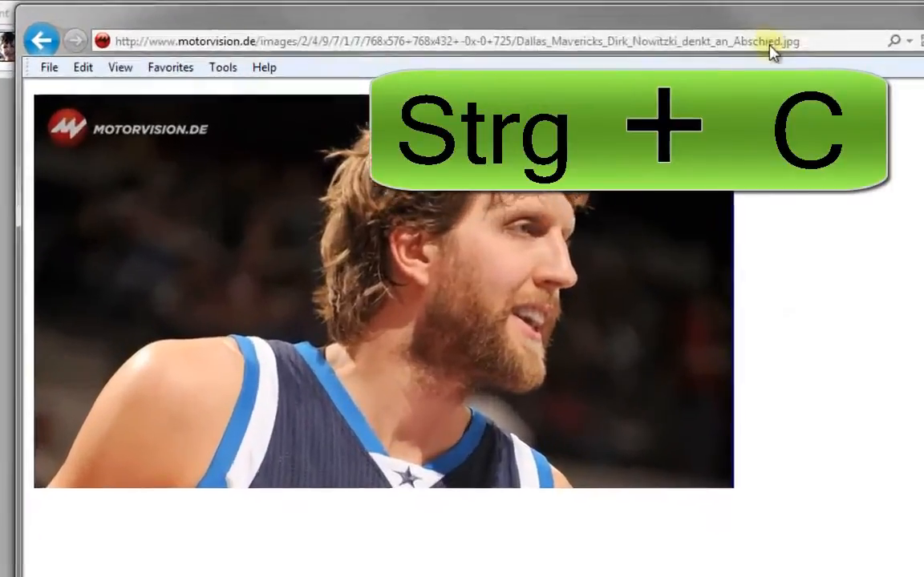
left_click(590, 49)
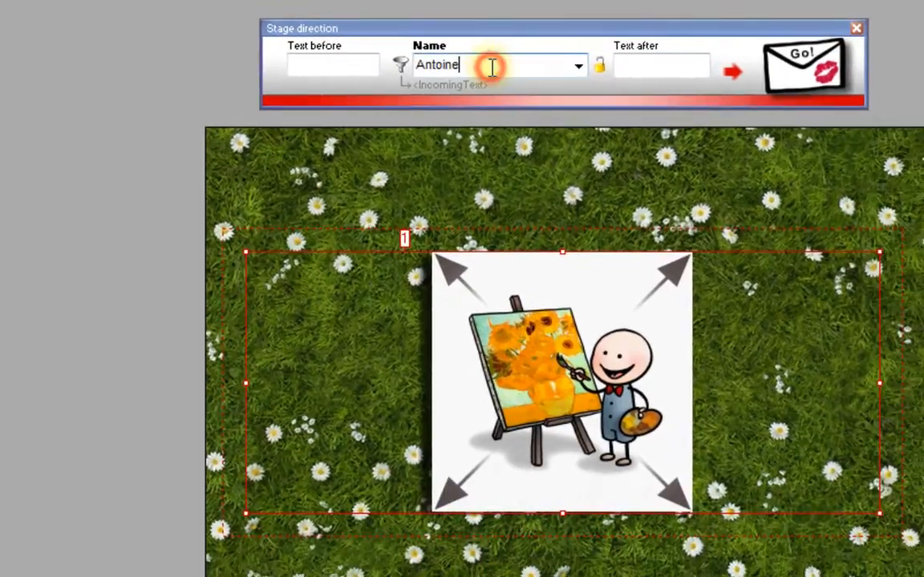
Back in the set, replace the Name text with the copied image address and render the picture on the meadow
double_click(544, 126)
key("ctrl+v")
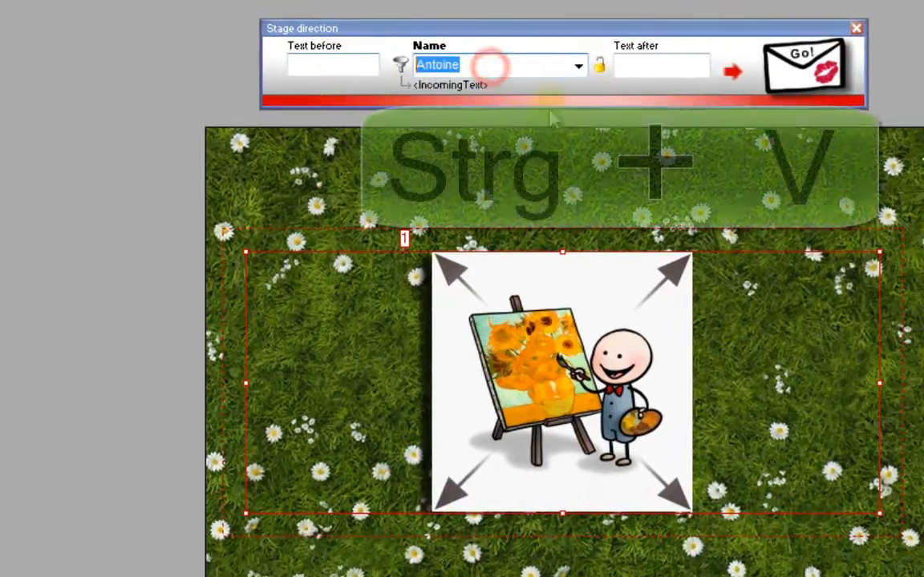
left_click(795, 64)
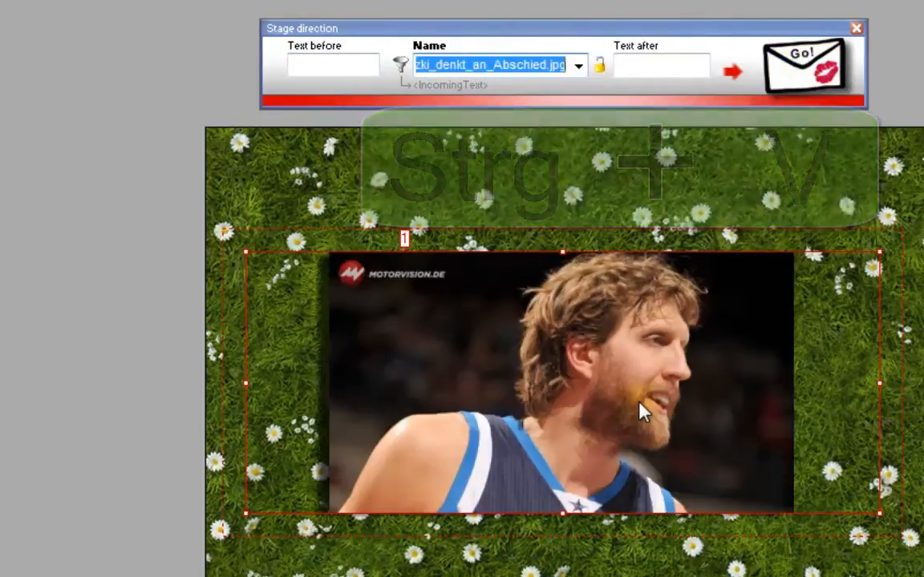
Warp the inserted picture with its distortion grid, bending the upper and lower edges into curves
left_click(37, 168)
left_click_drag(494, 414, 504, 348)
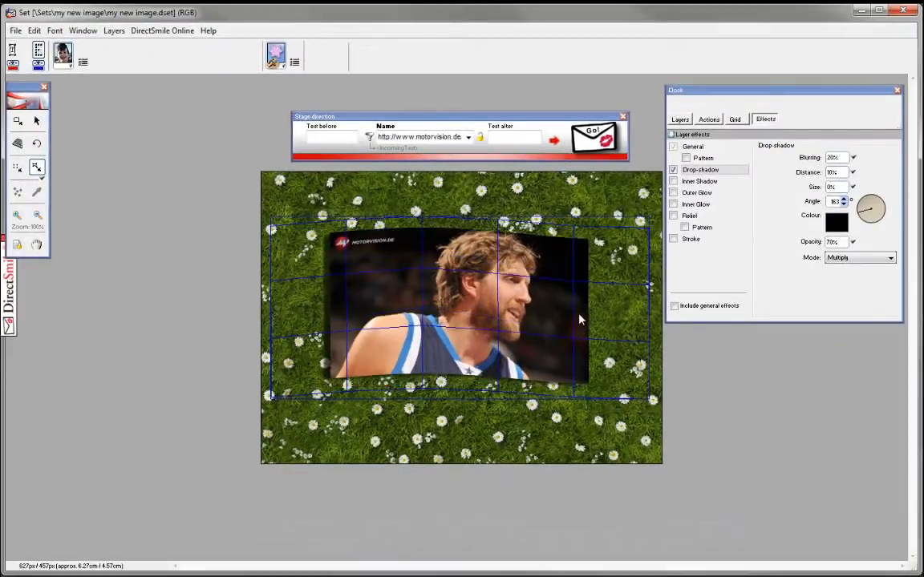
left_click_drag(579, 318, 582, 332)
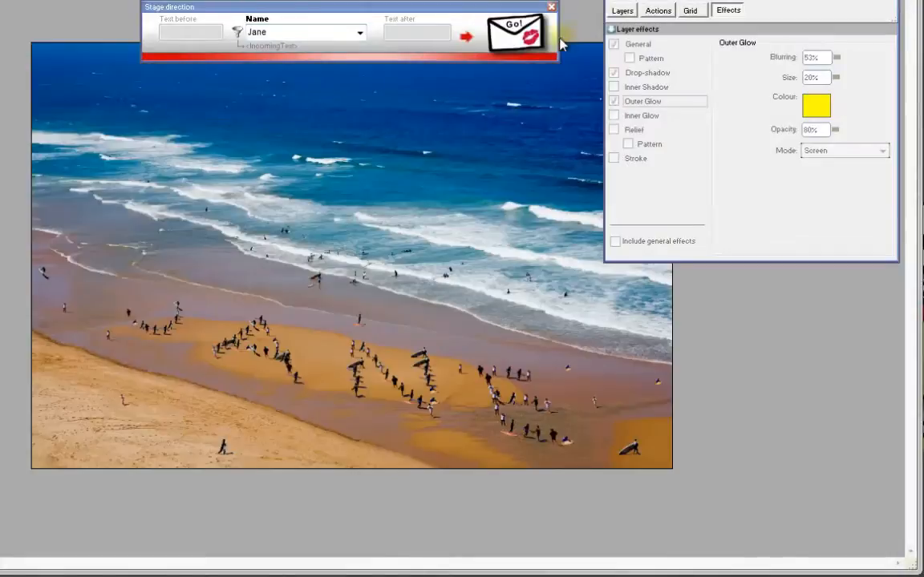
Render the beach scene with a different first name, and do the same for the lake scene with the boat
left_click_drag(295, 33, 176, 22)
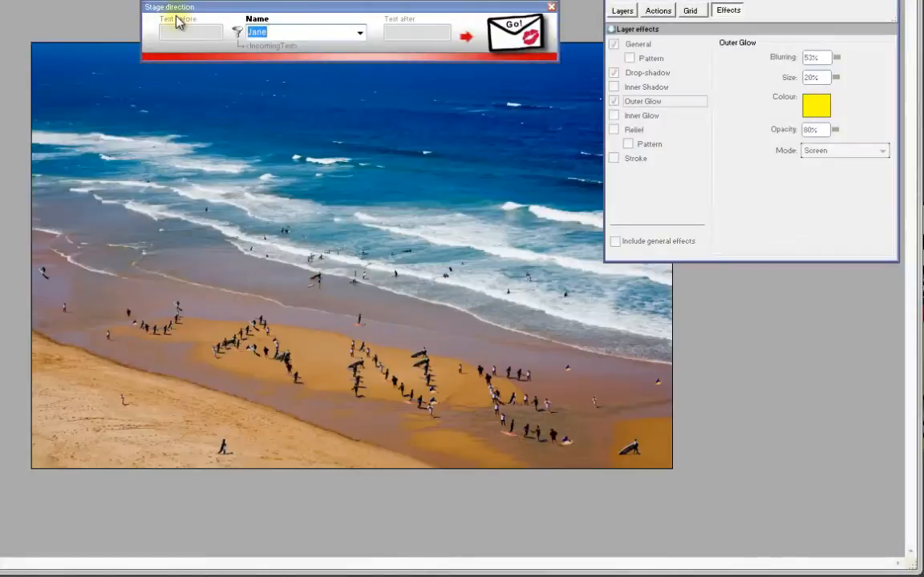
type("Tom")
key("Return")
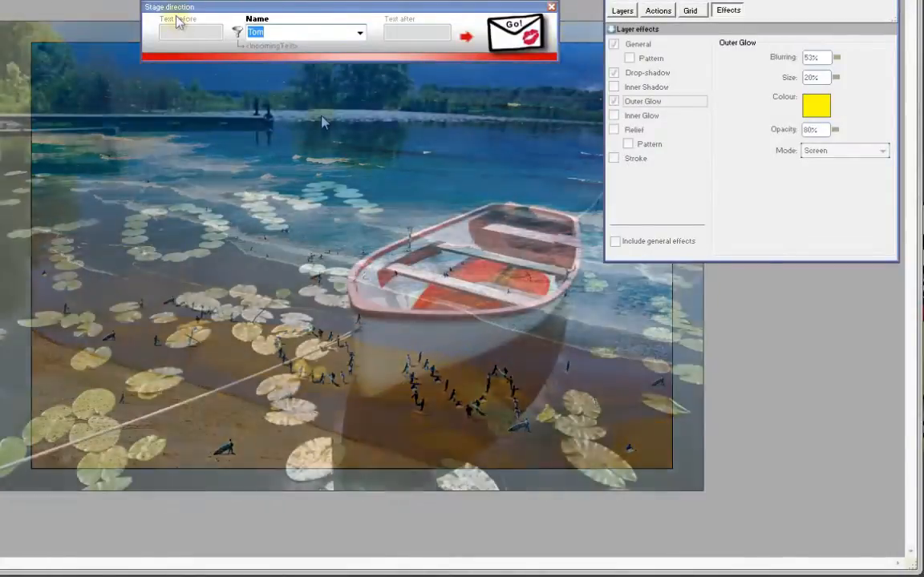
type("Jane")
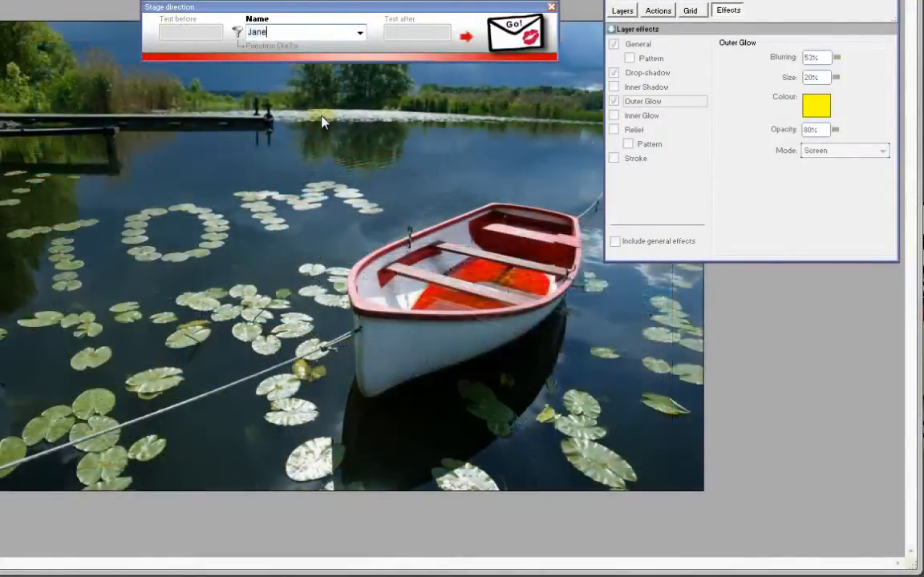
key("Return")
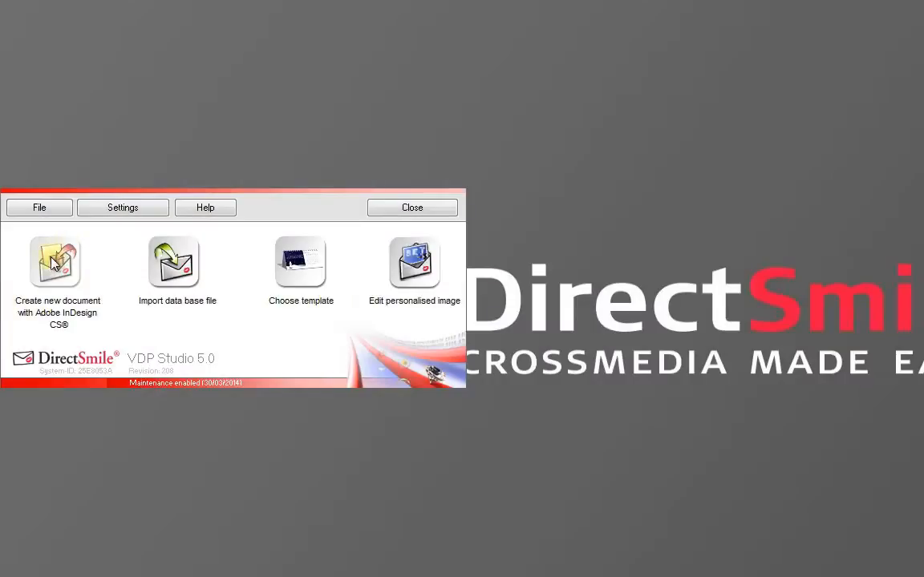
Start a new job with Adobe InDesign in VDP Studio and choose the Postcard DIN A6 preset for its document
left_click(53, 265)
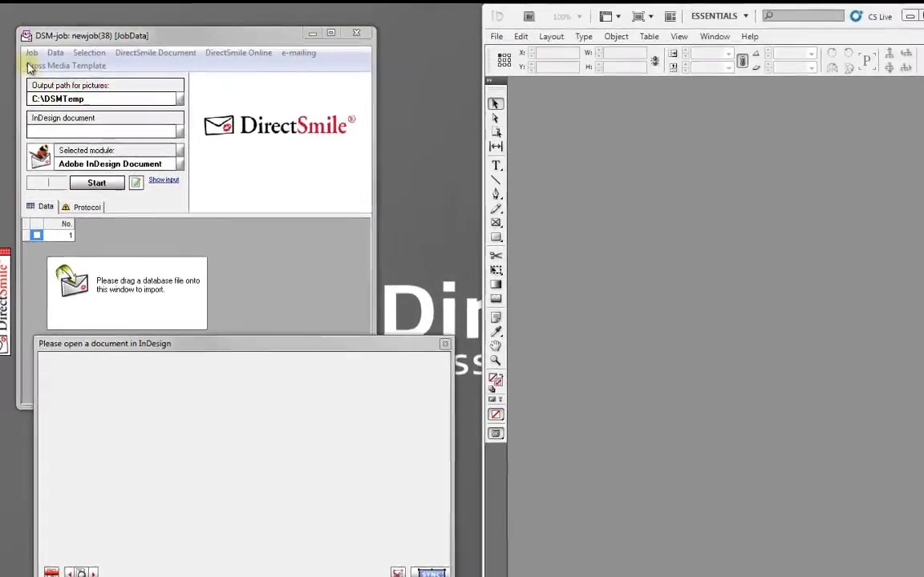
left_click(36, 49)
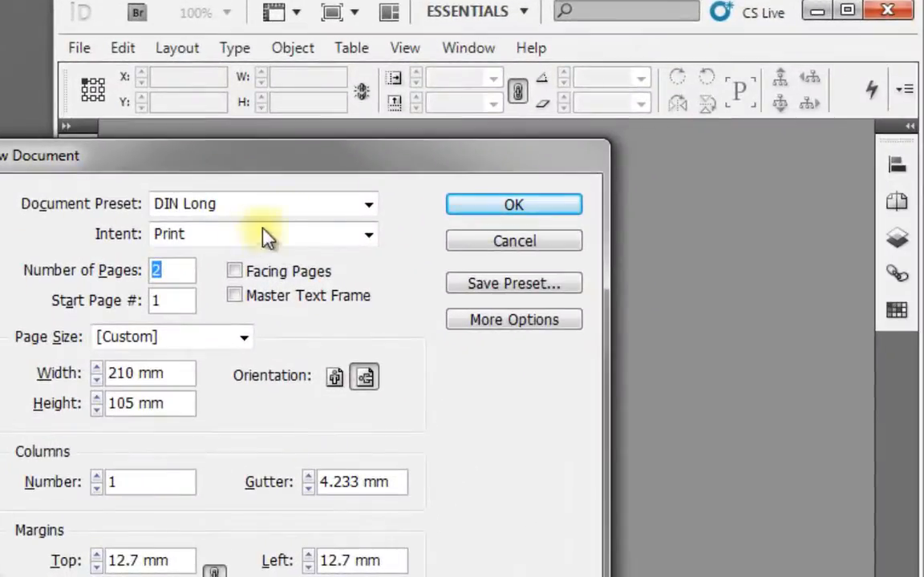
left_click(283, 210)
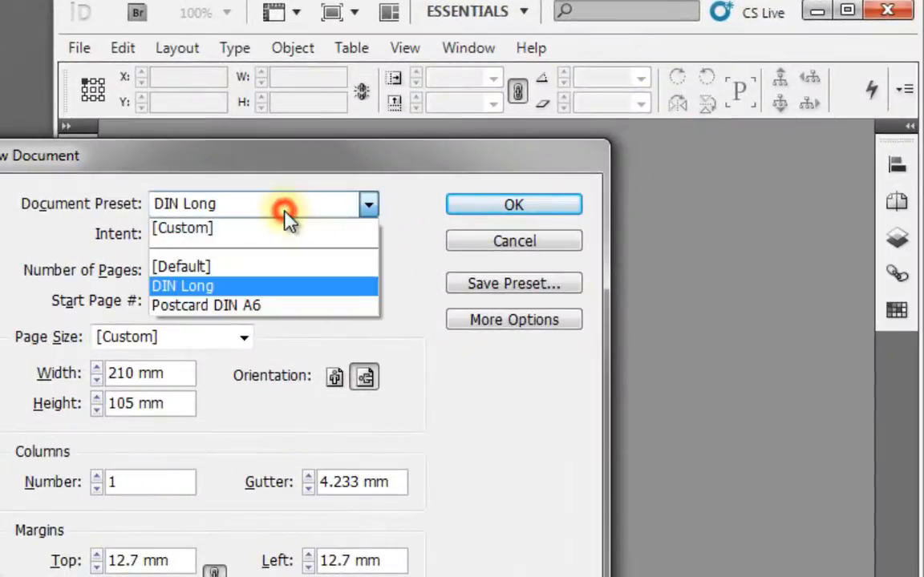
left_click(270, 306)
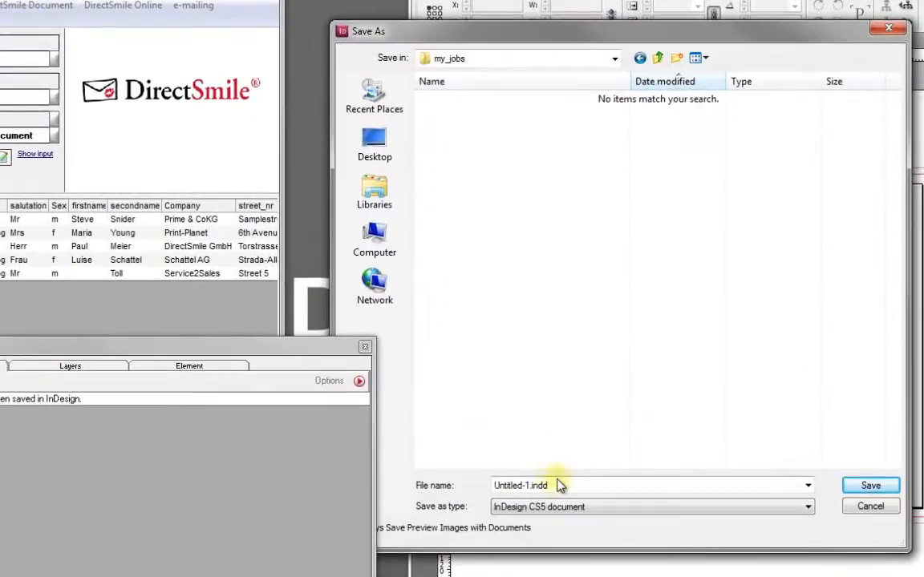
Save the InDesign document as Postcard in the my_jobs folder
left_click(559, 487)
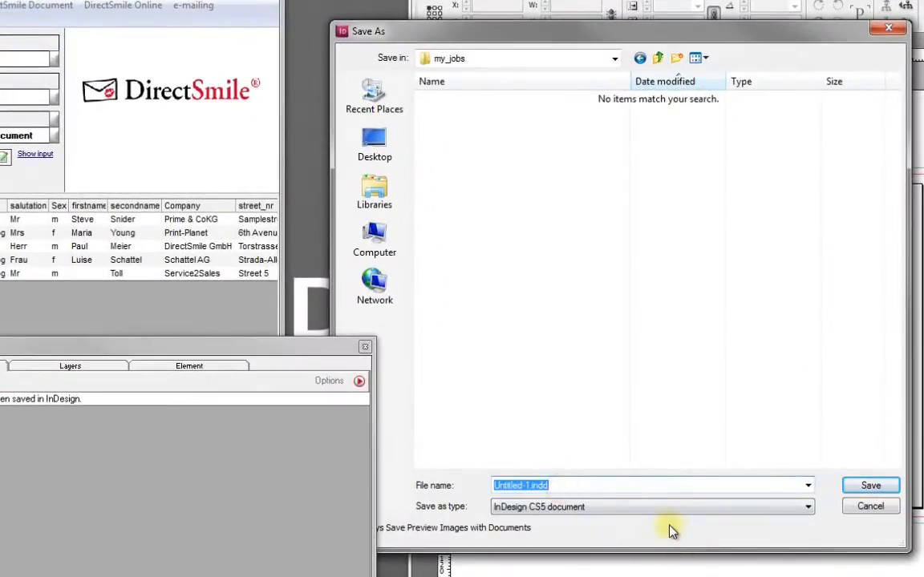
type("Postcard")
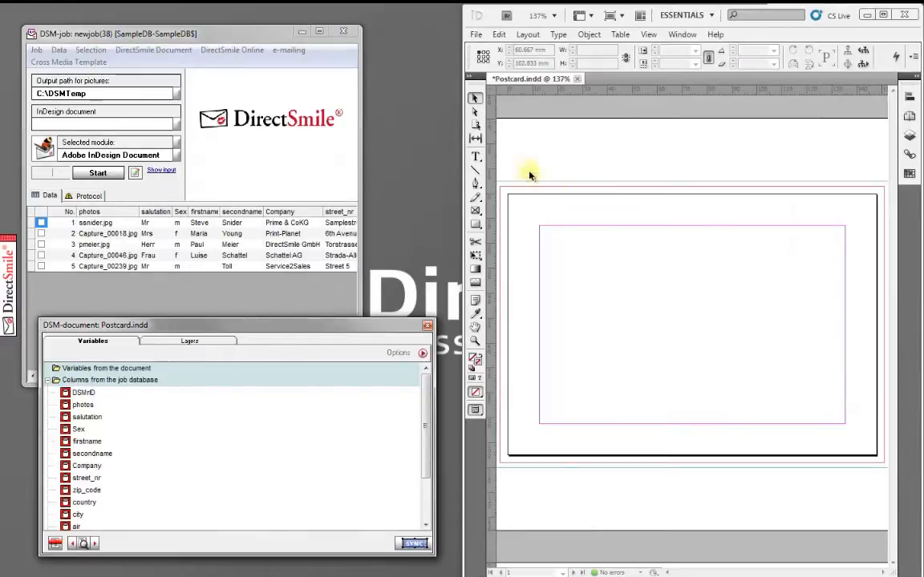
Draw a picture frame about 14 × 11 mm near the page's upper-left corner and name it "personalized Image" as a variable picture frame
left_click(475, 212)
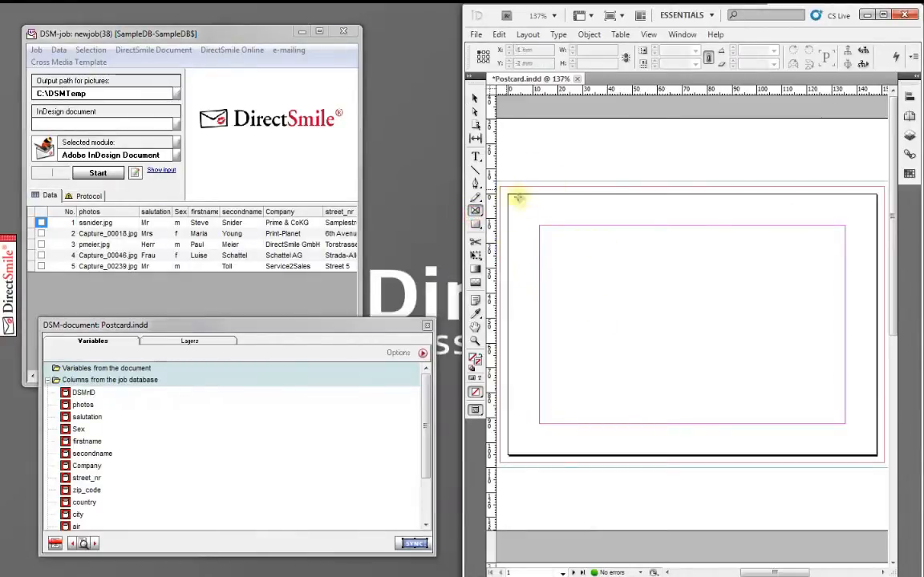
left_click_drag(517, 198, 554, 227)
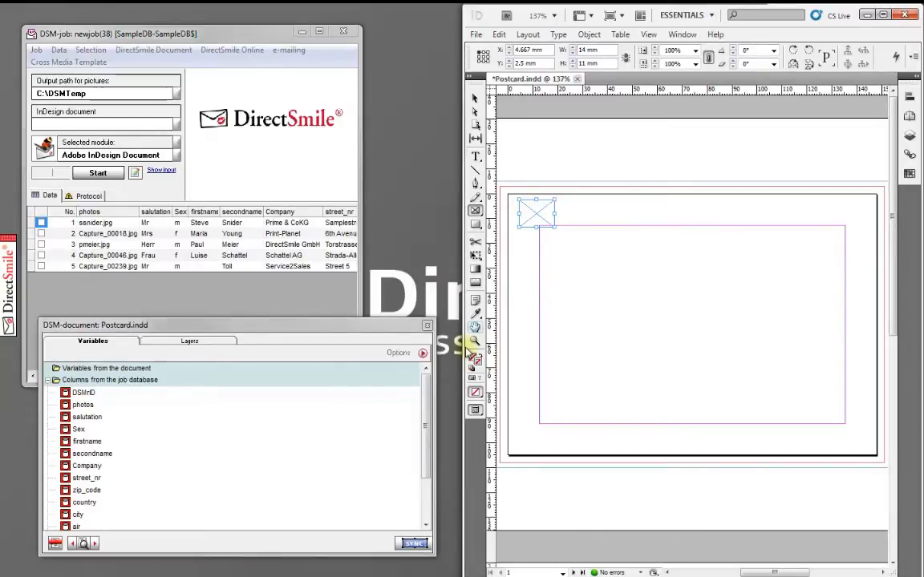
left_click(417, 543)
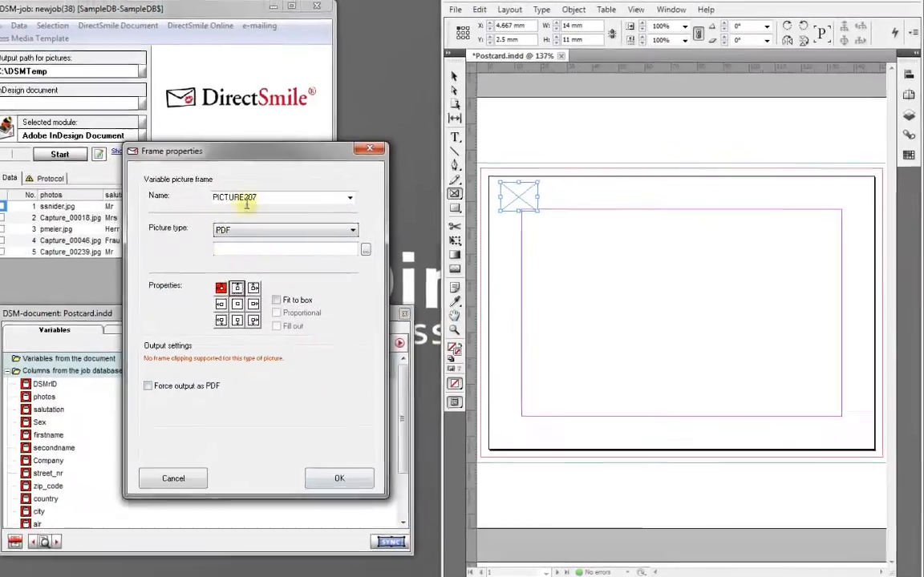
double_click(291, 213)
type("personalized")
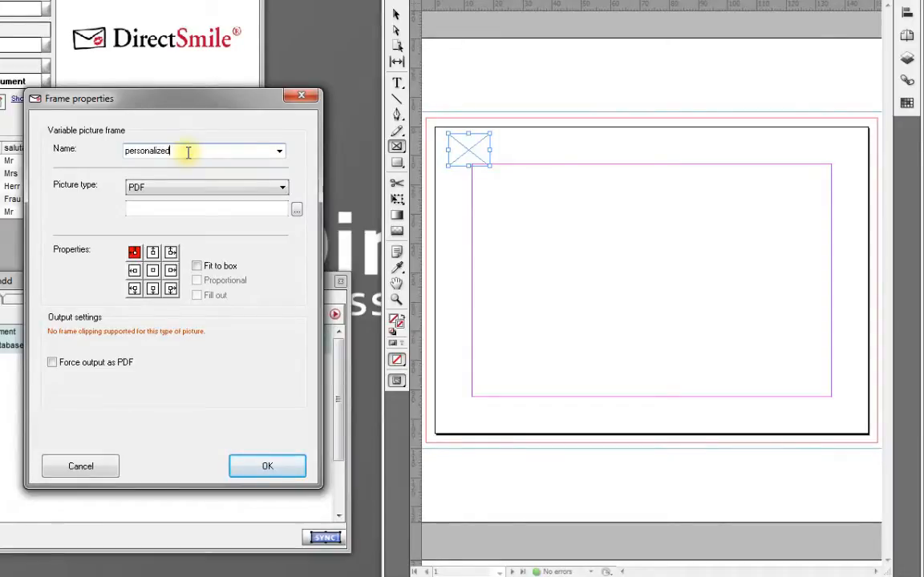
type(" Imag")
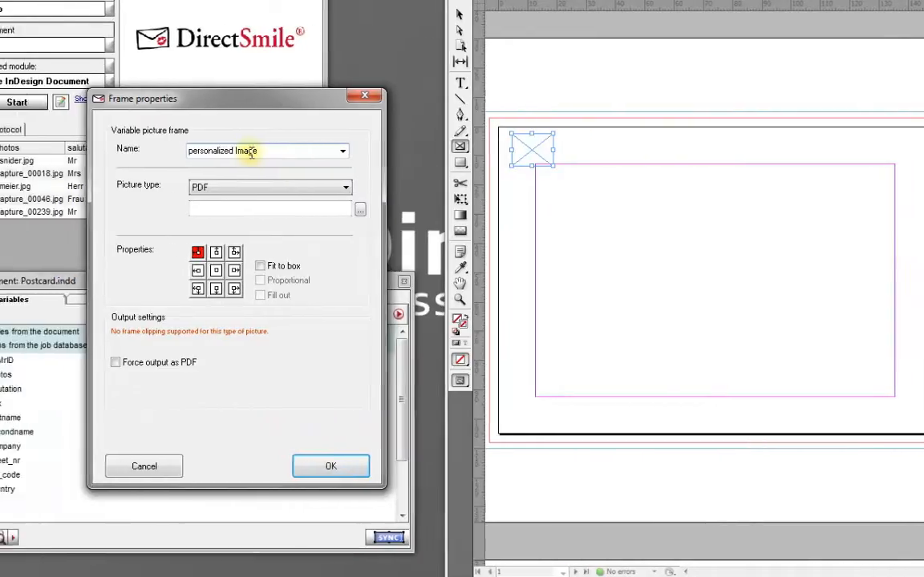
type("e")
Set the frame's picture type to DSM-Set and load Astronaut.dSet from the Astronaut set folder into it
left_click(312, 188)
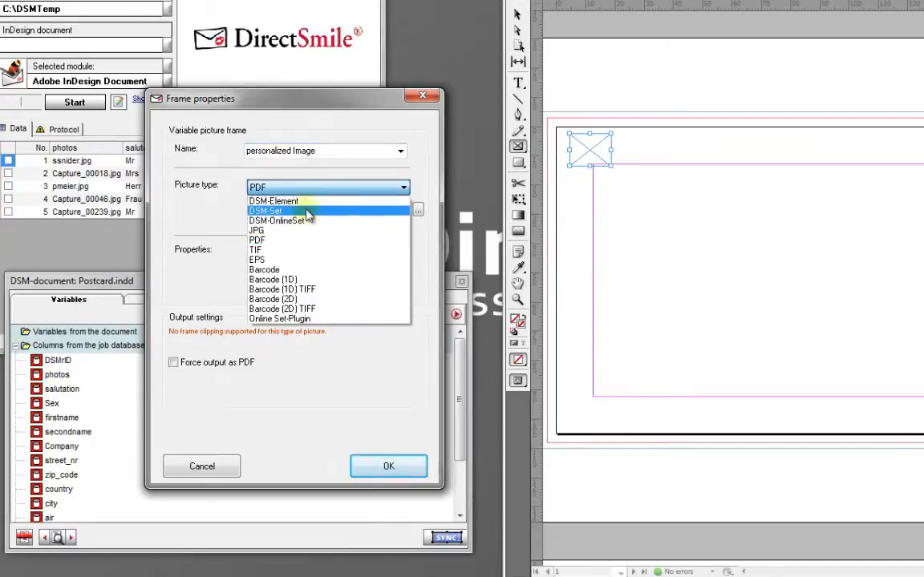
left_click(307, 206)
left_click(418, 209)
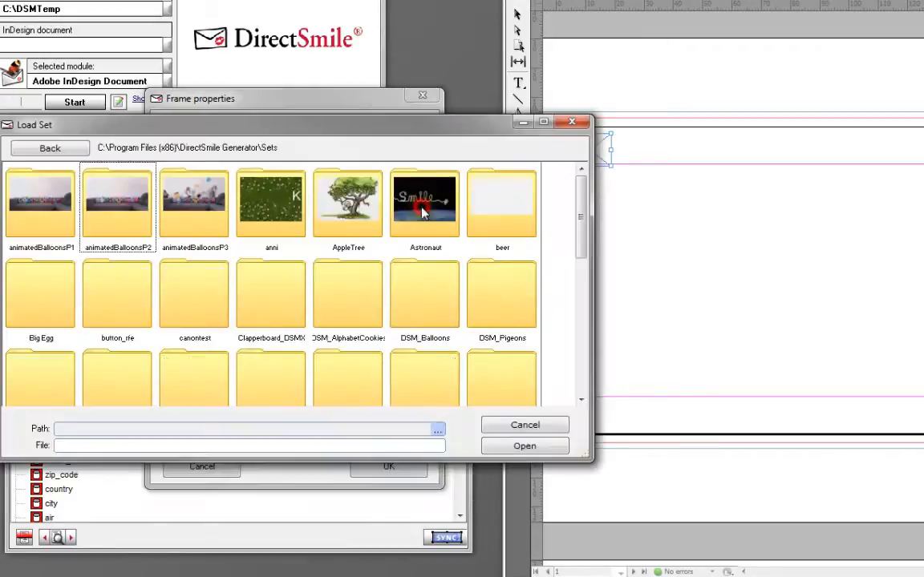
double_click(425, 215)
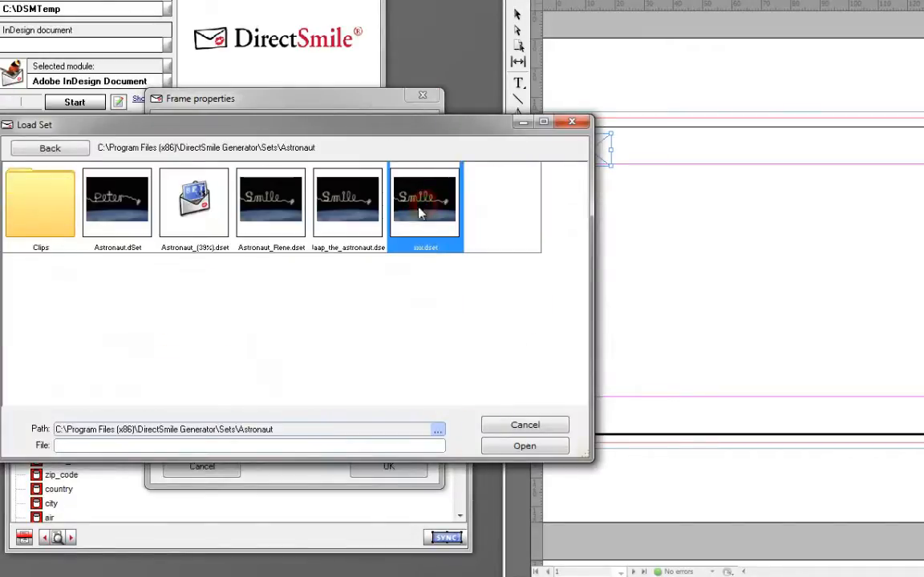
left_click(95, 186)
double_click(108, 208)
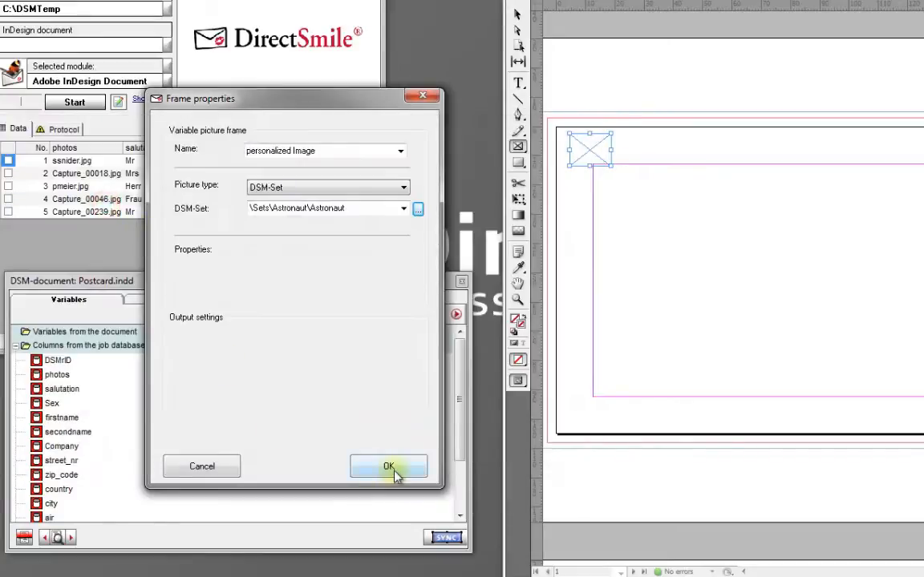
left_click(390, 469)
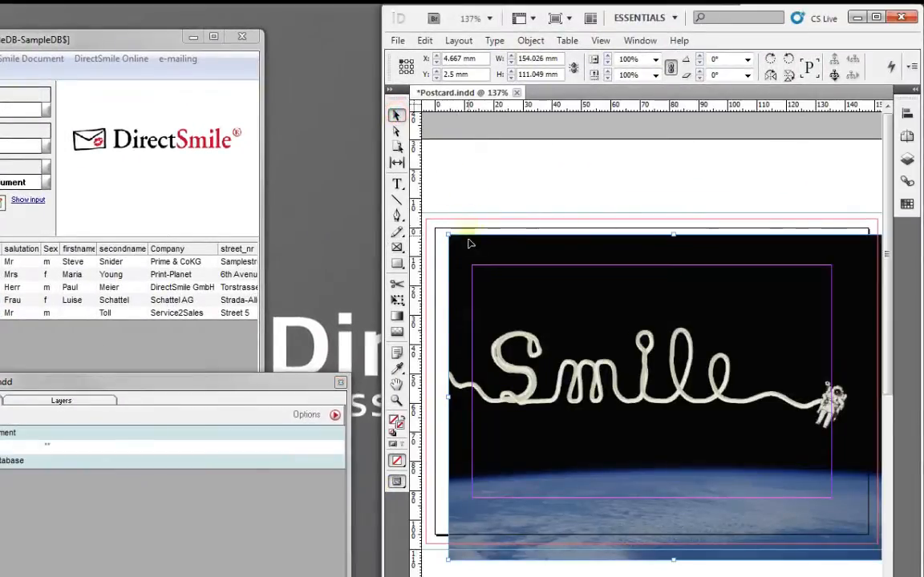
Align the astronaut picture with the page's bleed at about X -3 mm, Y -3 mm and assign the firstname column to the personalized Image variable
left_click_drag(469, 243, 448, 231)
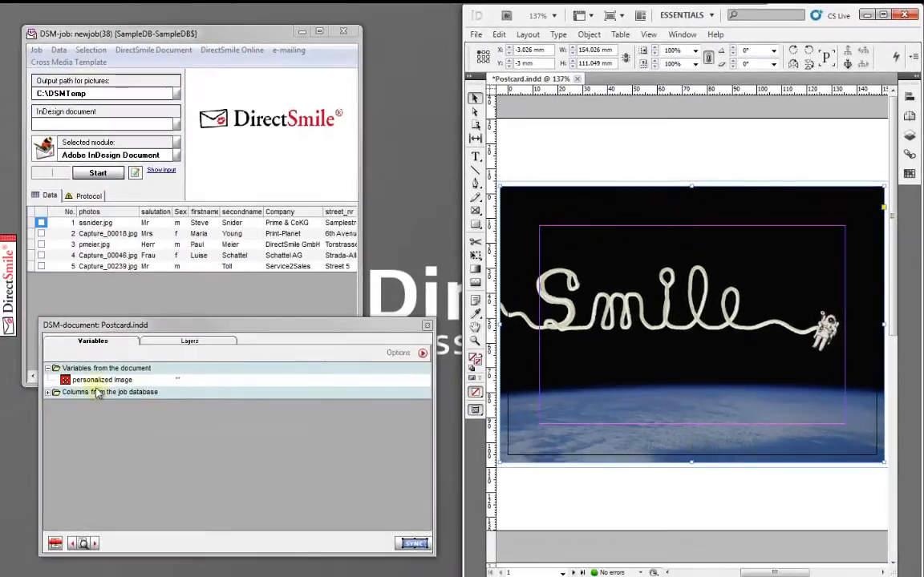
left_click(48, 392)
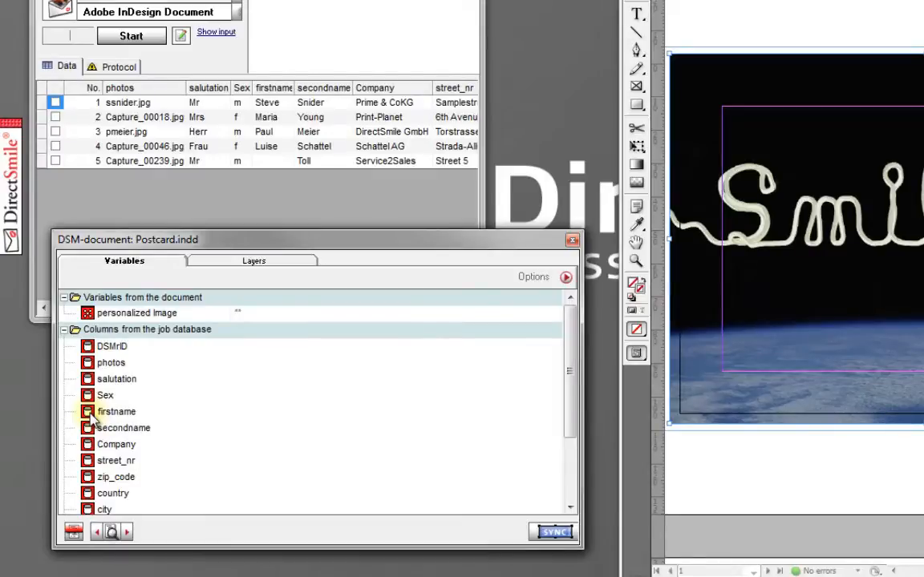
left_click_drag(92, 415, 142, 315)
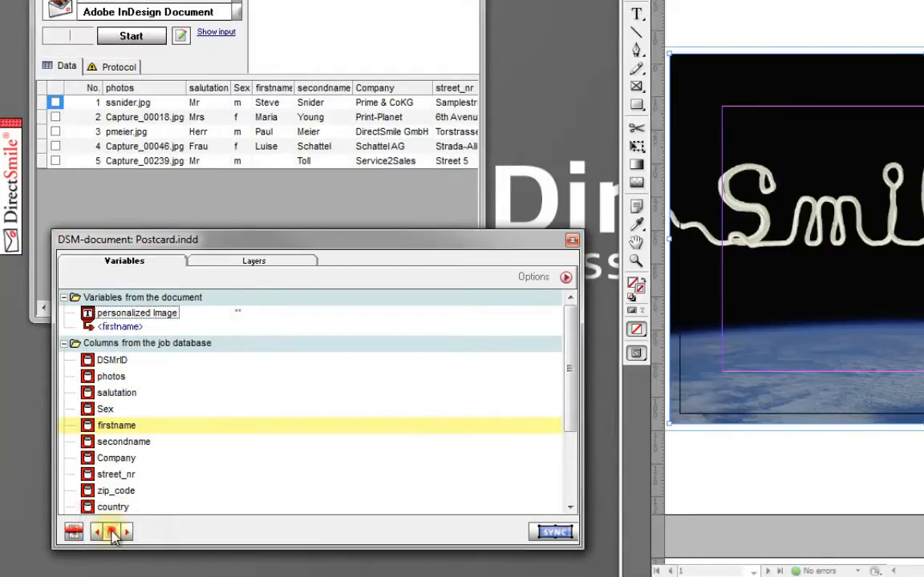
Preview the personalised picture for the successive data records up to record 5
left_click(126, 533)
left_click(96, 549)
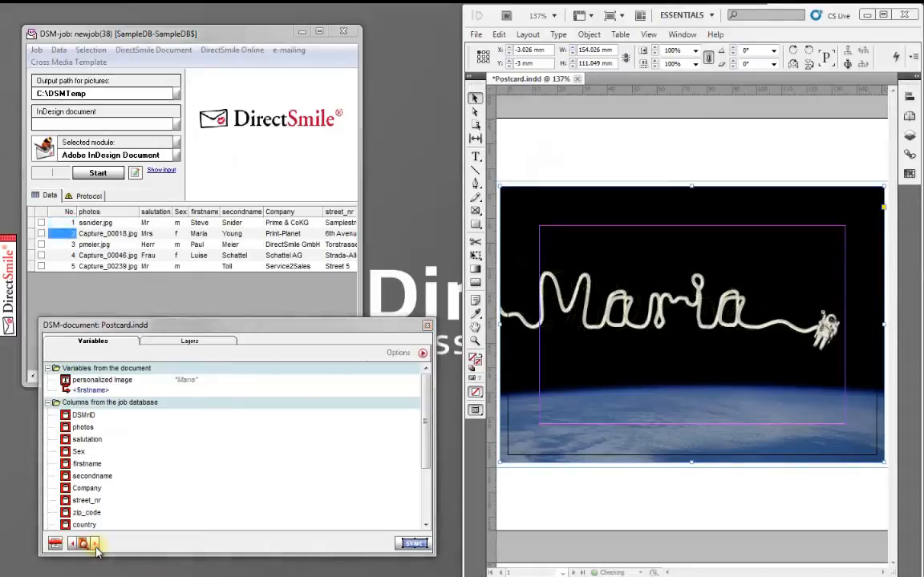
left_click(96, 548)
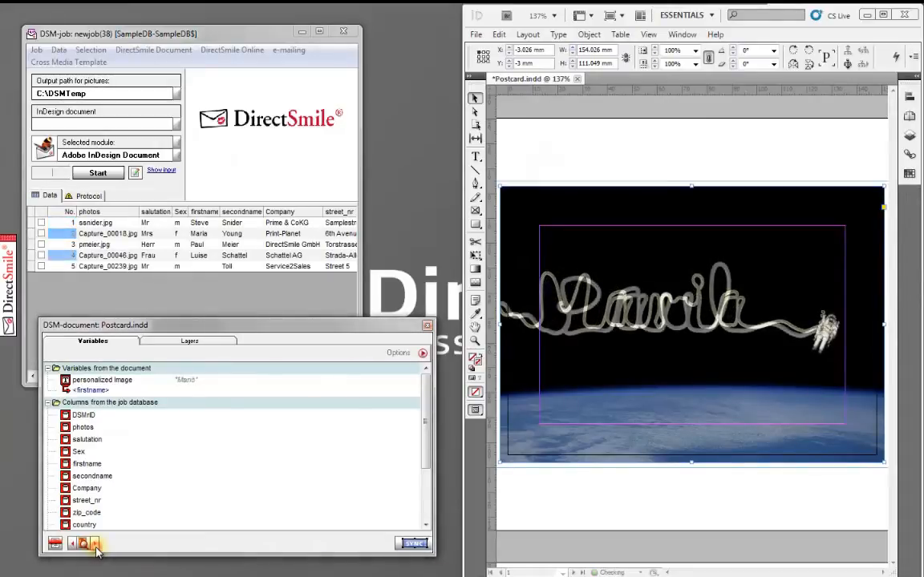
left_click(97, 549)
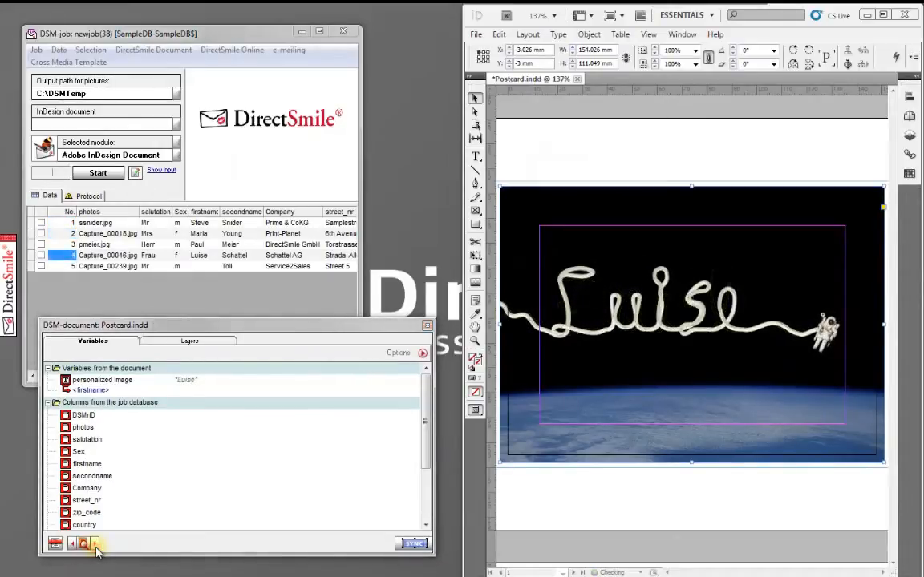
left_click(96, 548)
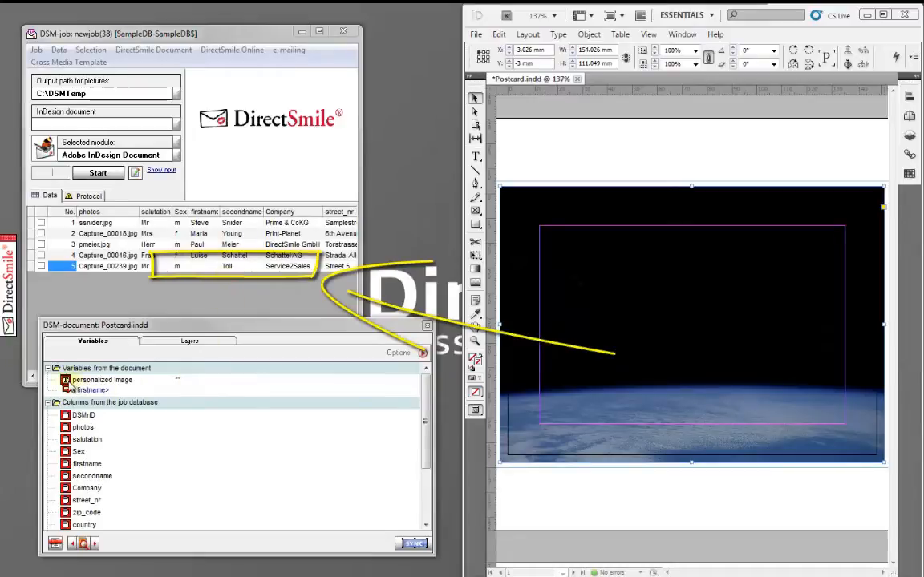
Add a condition to the personalized Image field assignment that checks whether firstname is equal to an empty text
right_click(70, 381)
left_click(160, 390)
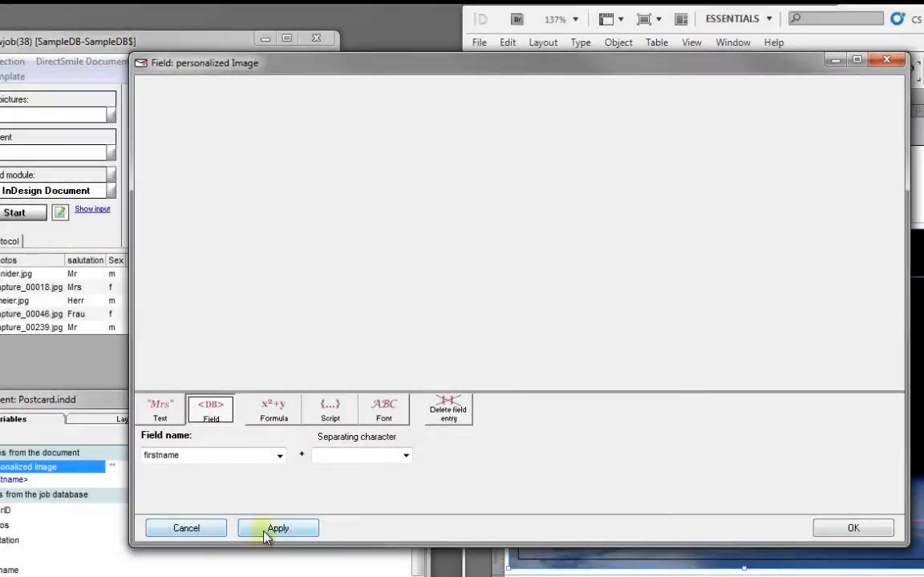
left_click(266, 535)
left_click(138, 233)
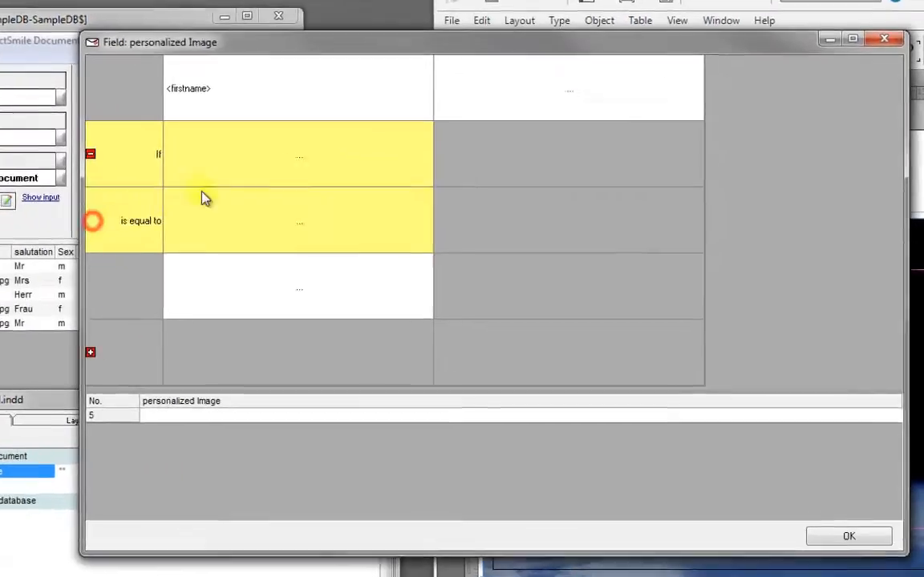
left_click(281, 181)
left_click(278, 458)
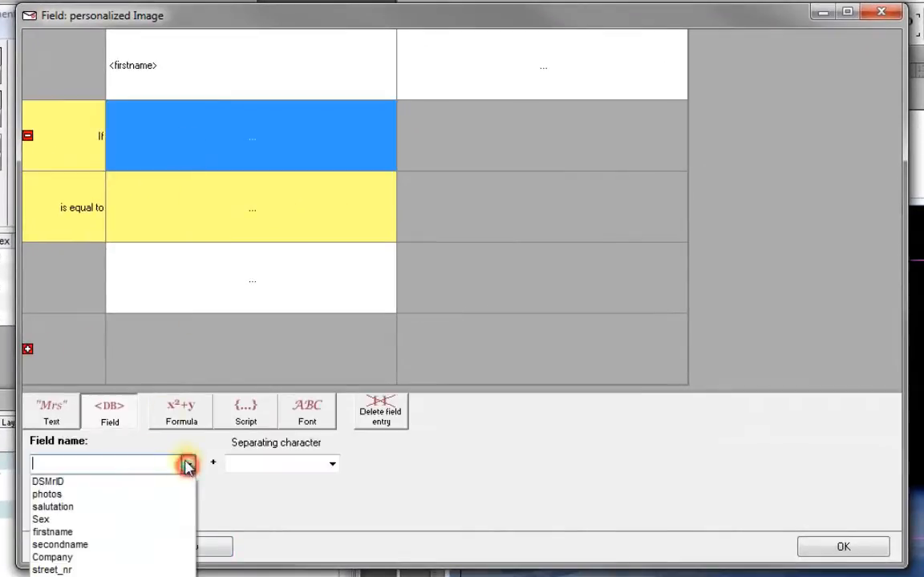
left_click(155, 532)
left_click(206, 206)
left_click(60, 418)
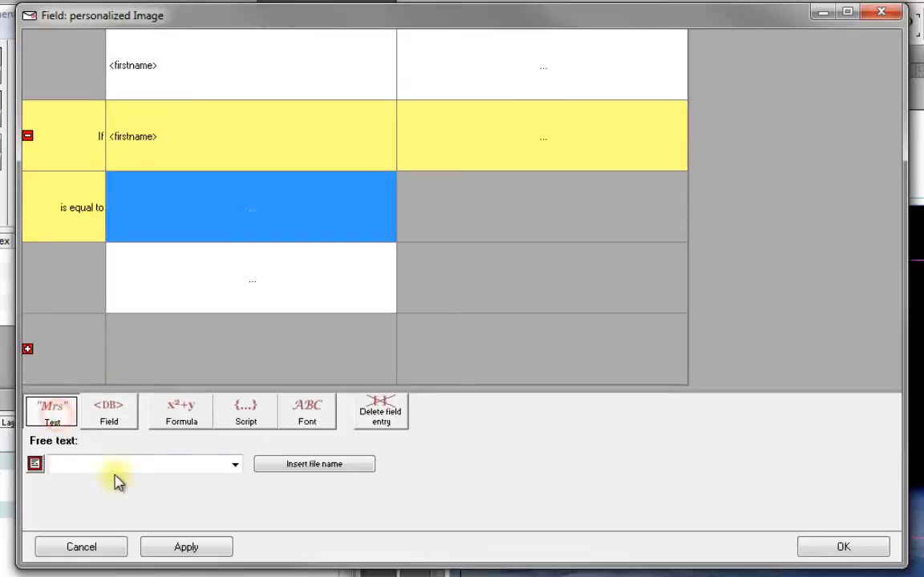
left_click(118, 470)
left_click(181, 545)
Set the condition's result to the salutation field with a space as separating character
left_click(238, 286)
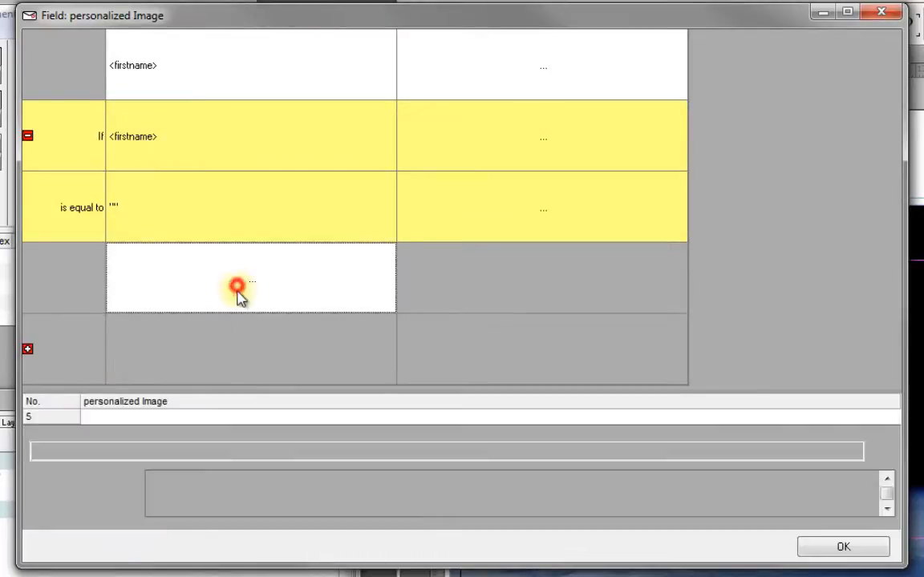
left_click(187, 464)
left_click(158, 508)
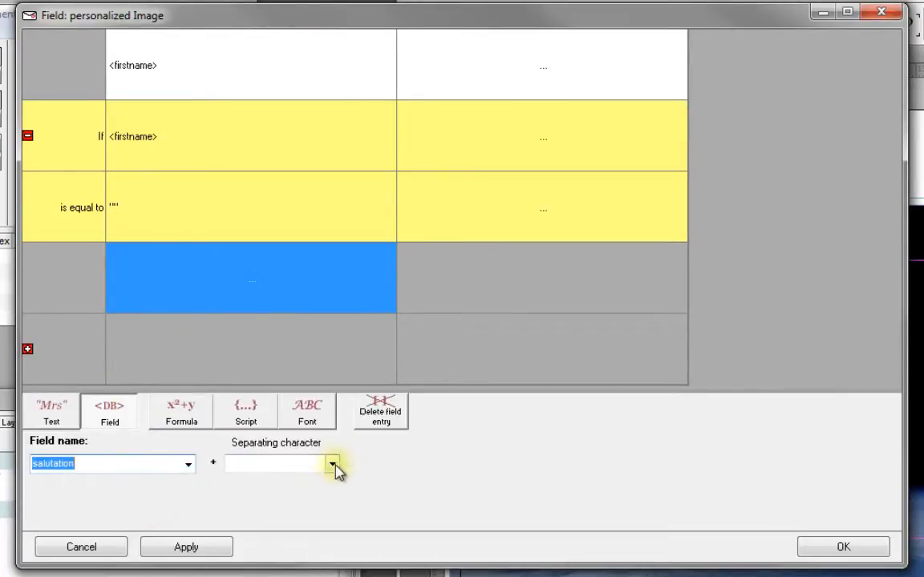
left_click(332, 465)
left_click(320, 476)
left_click(186, 547)
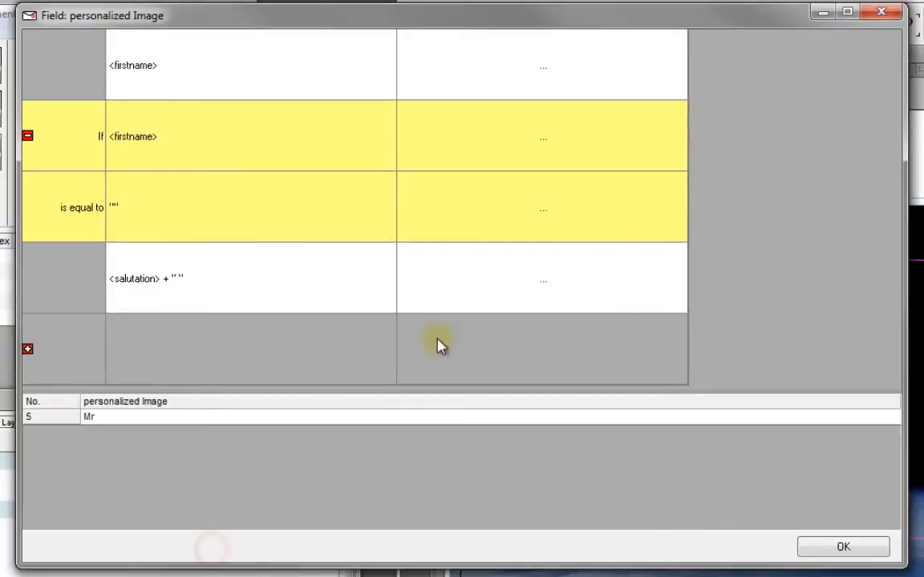
Append the secondname field after the salutation, confirm the assignment and preview the previous record
left_click(462, 277)
left_click(188, 464)
left_click(165, 545)
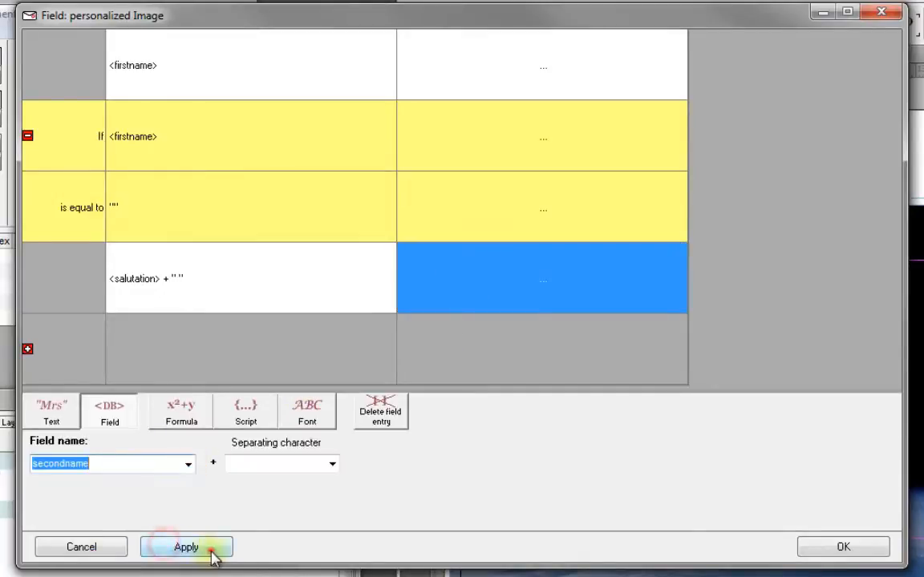
left_click(213, 549)
left_click(833, 550)
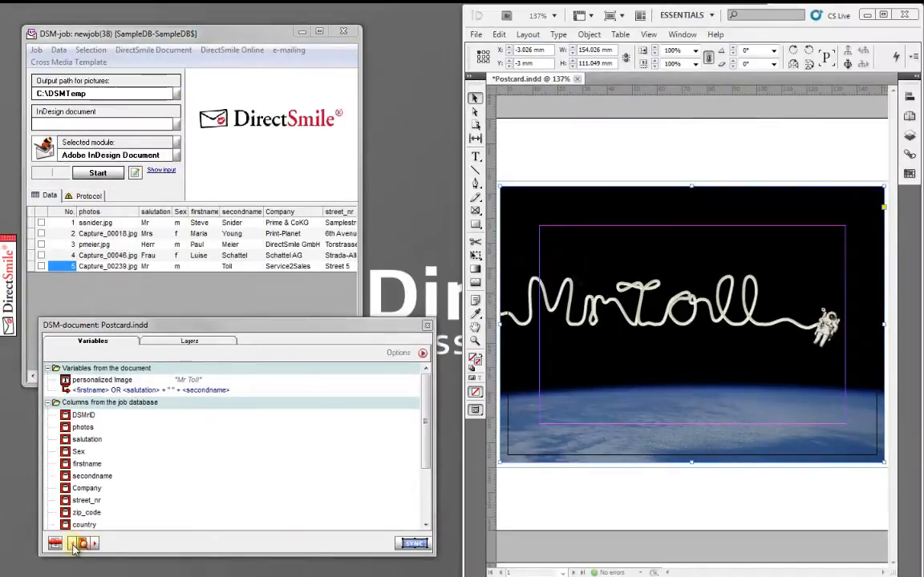
left_click(73, 544)
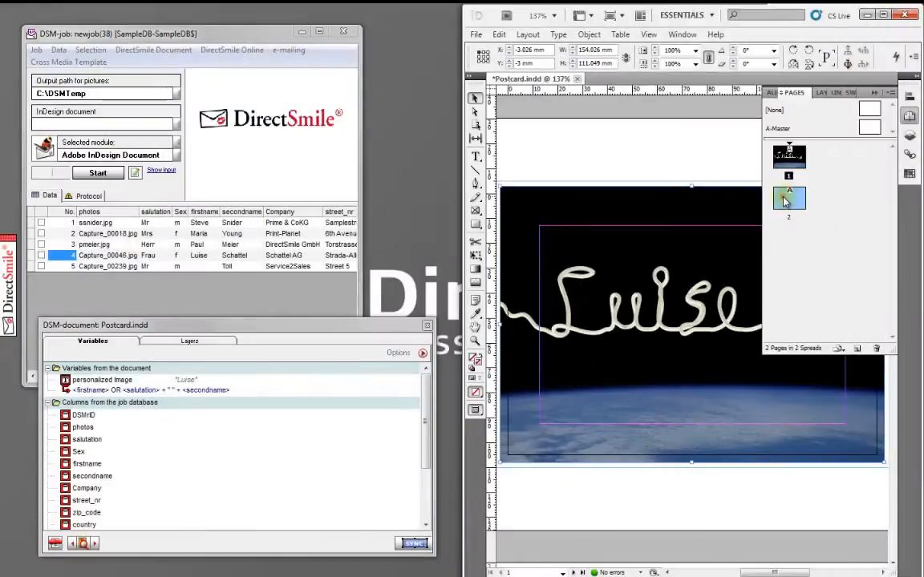
Open page 2 of the postcard and draw a vertical dividing line in the lower half, just beyond the page's centre
double_click(786, 199)
left_click(908, 117)
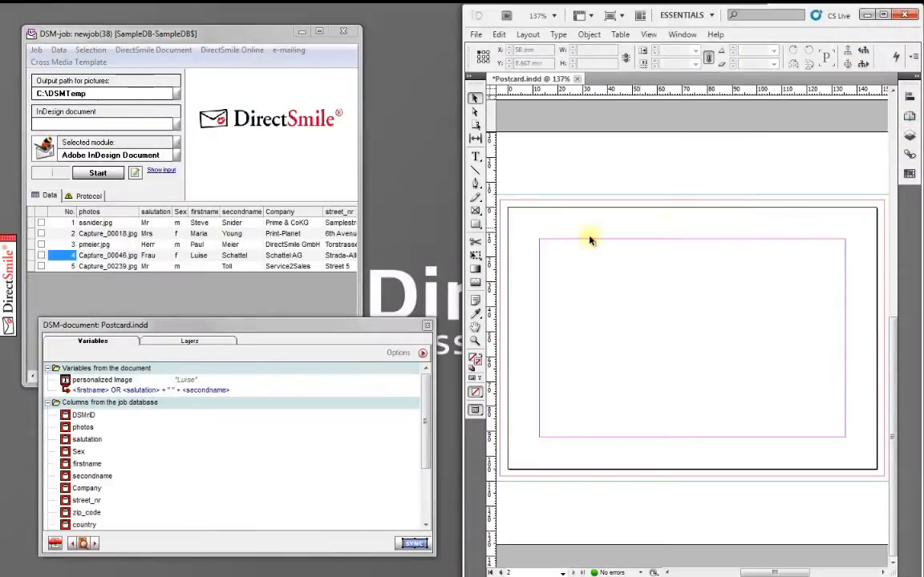
left_click(476, 170)
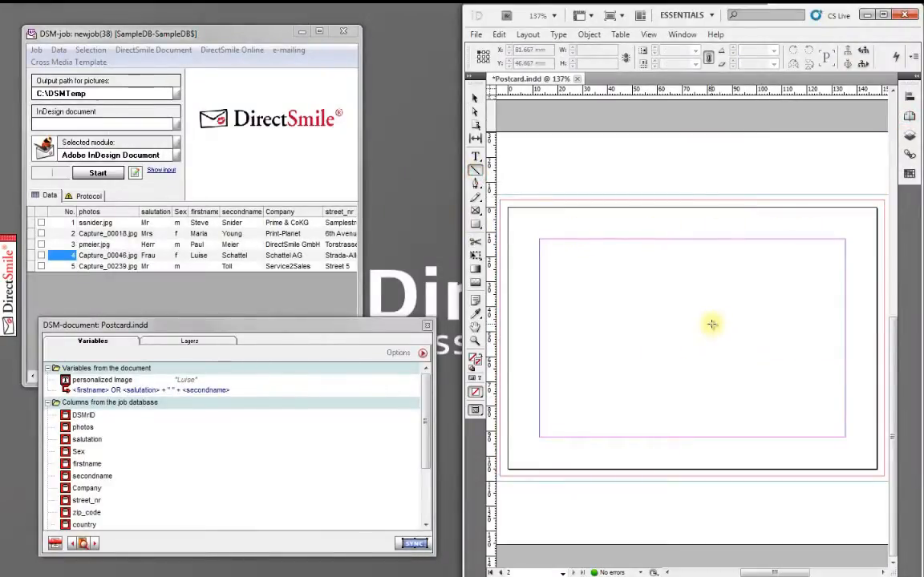
left_click_drag(712, 323, 714, 426)
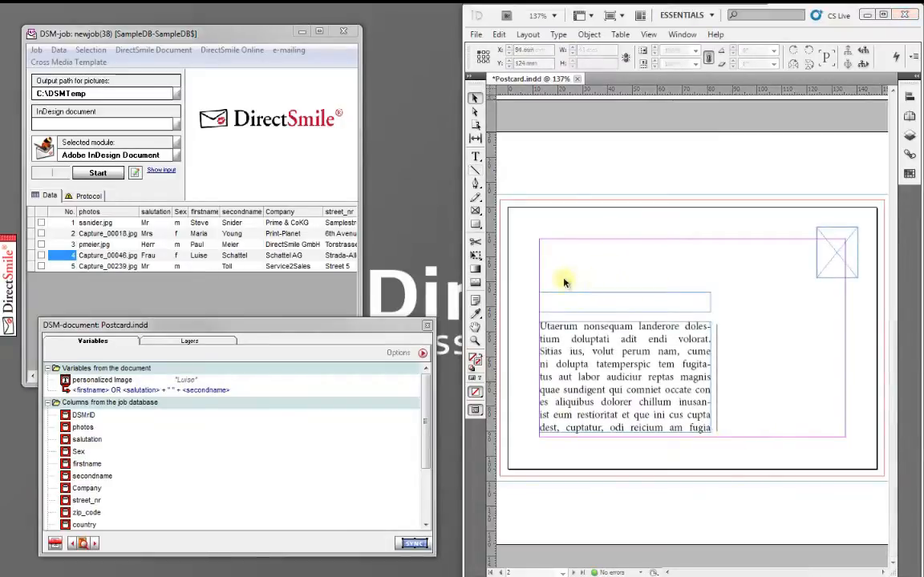
Enter "Hello" in the empty text frame above the body text and insert the firstname column as a variable after it
left_click(475, 157)
left_click(562, 302)
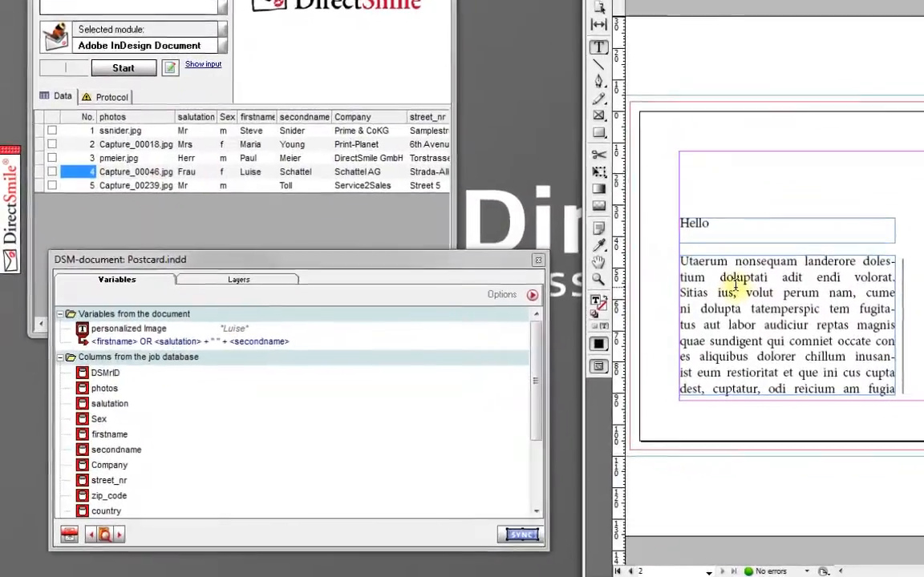
double_click(114, 434)
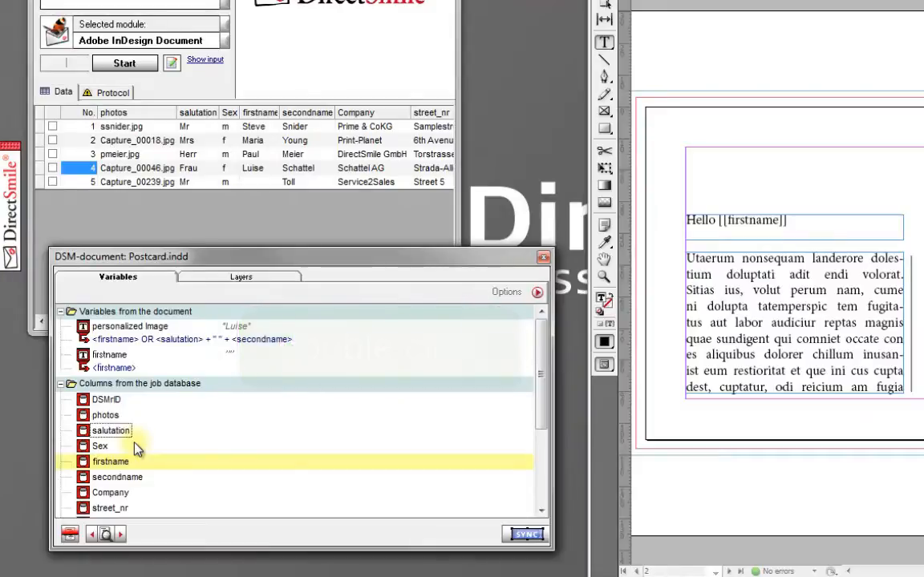
Preview the greeting line on page 2 for records 4 and 5, and end the preview
left_click(105, 534)
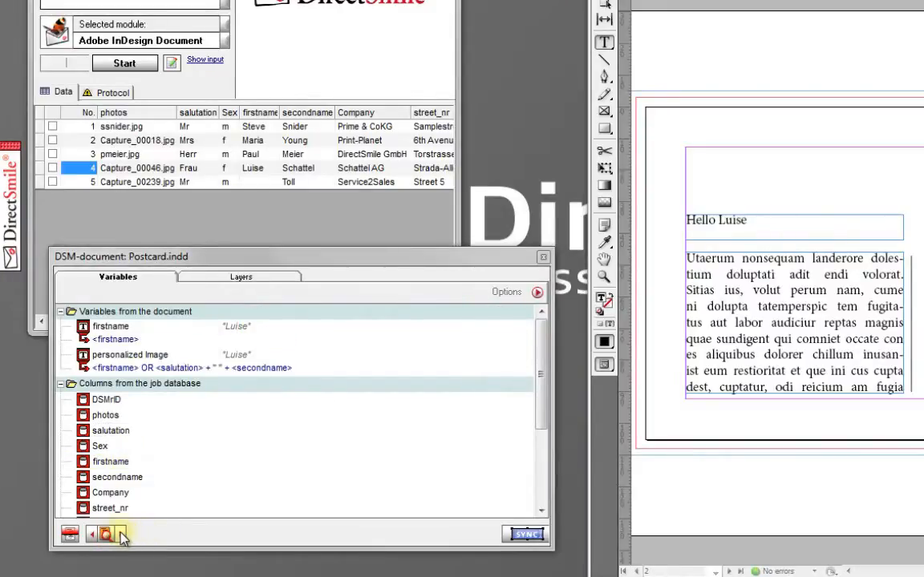
left_click(120, 536)
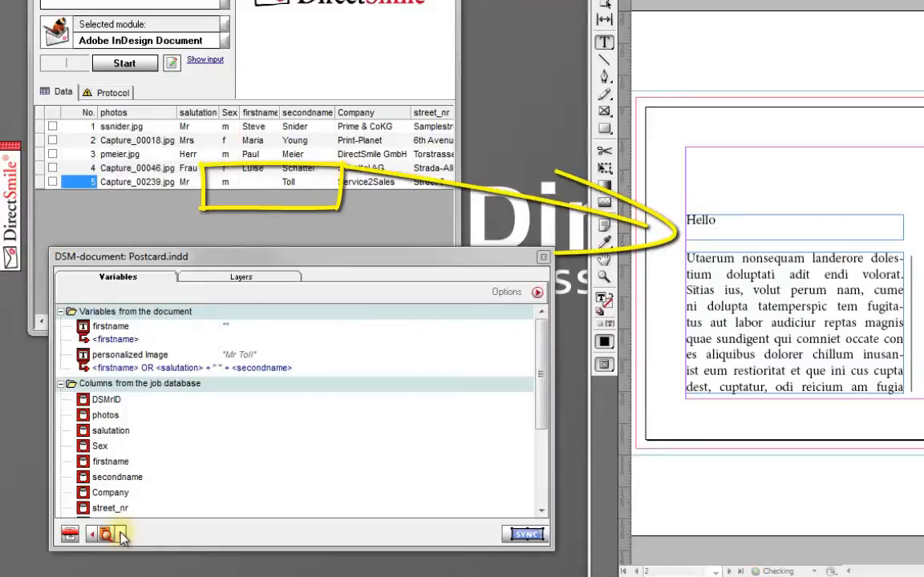
left_click(105, 534)
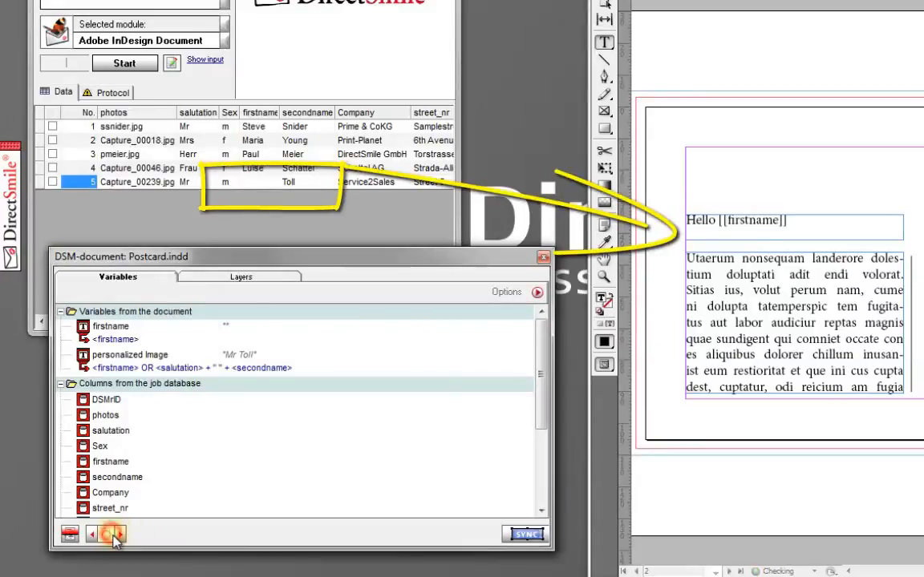
Replace the greeting line with the placeholder [[mySaluation]] and synchronise its frame as a default variable text frame
triple_click(746, 221)
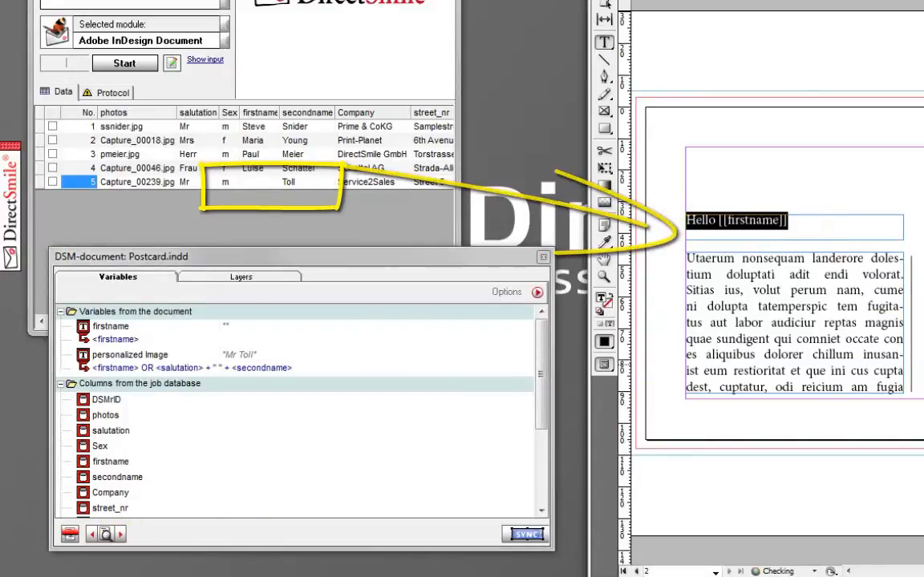
key("BackSpace")
type("[[]]")
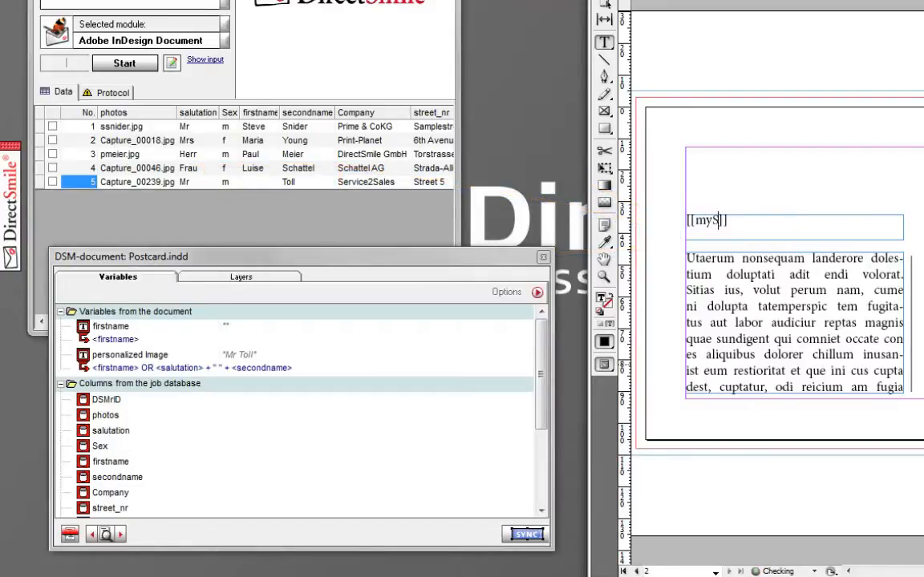
type("mySaluation")
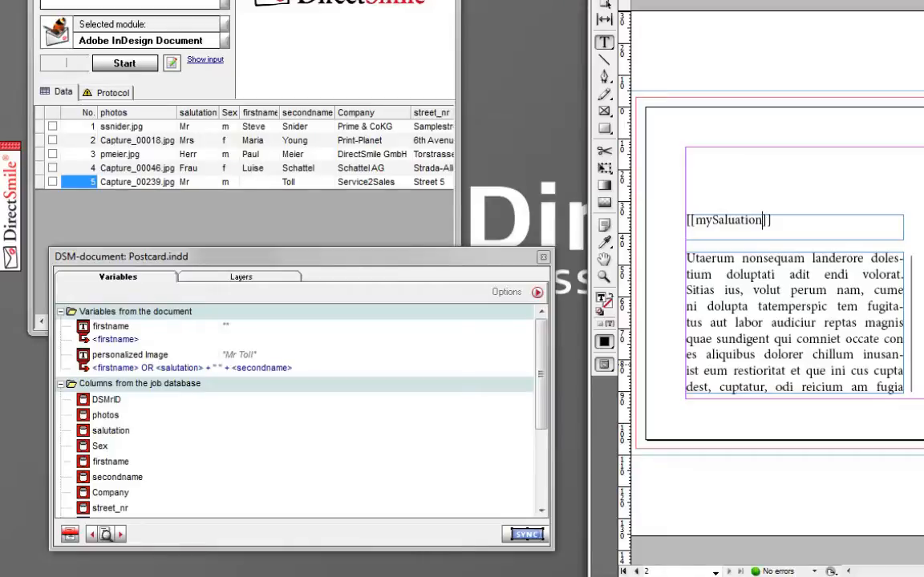
left_click(532, 539)
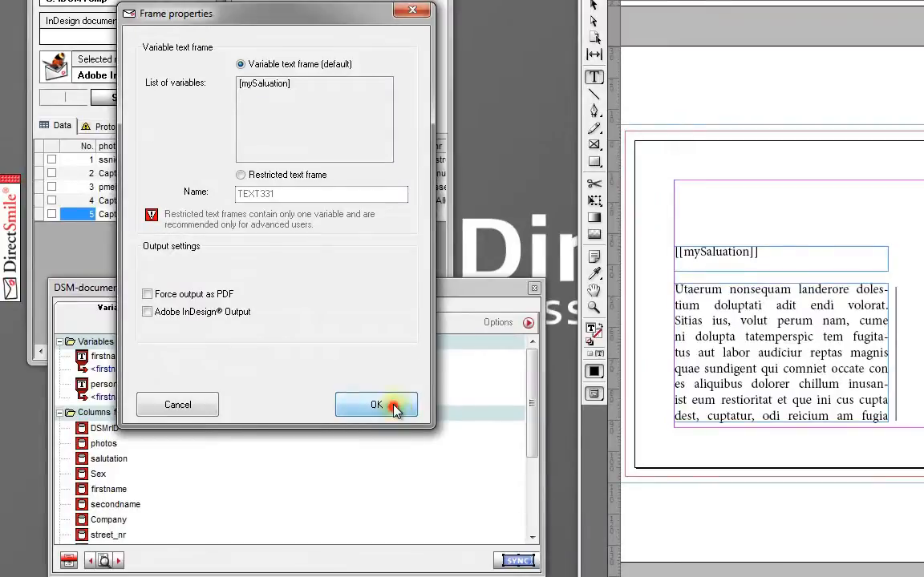
left_click(393, 407)
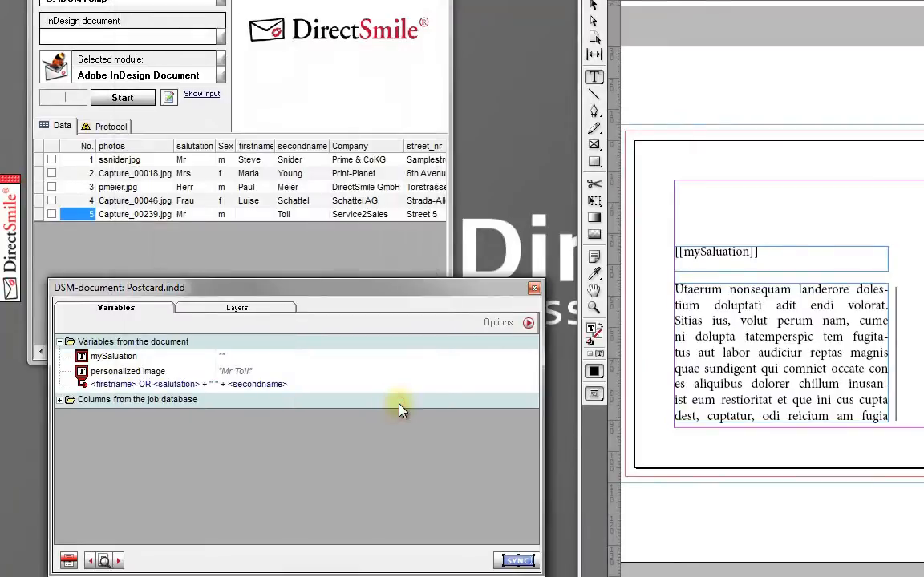
Open the field assignment of the mySaluation variable and apply the free text "Hello " as its first entry
right_click(94, 360)
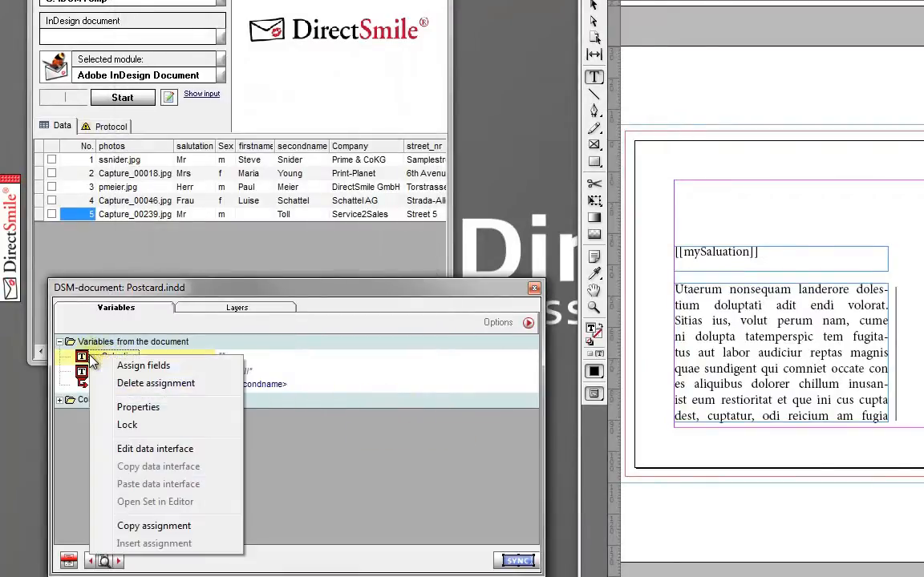
left_click(218, 368)
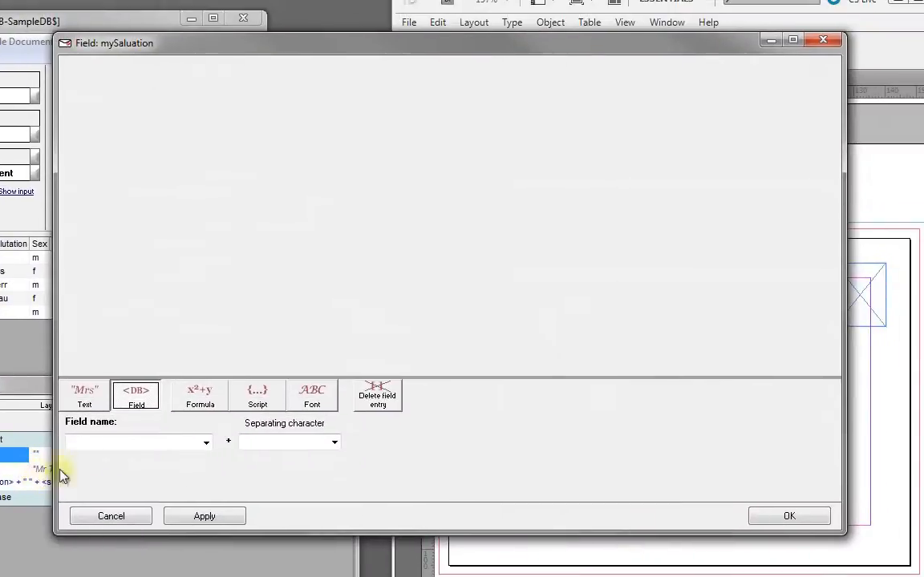
left_click(101, 397)
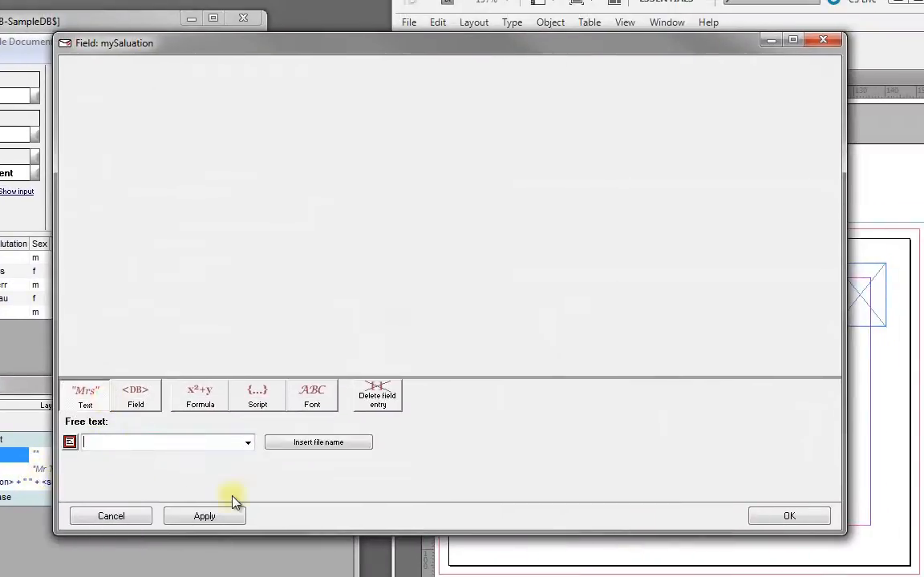
type("Hello")
left_click(182, 513)
Add the firstname field with a comma as separating character after "Hello " in the mySaluation assignment
left_click(463, 118)
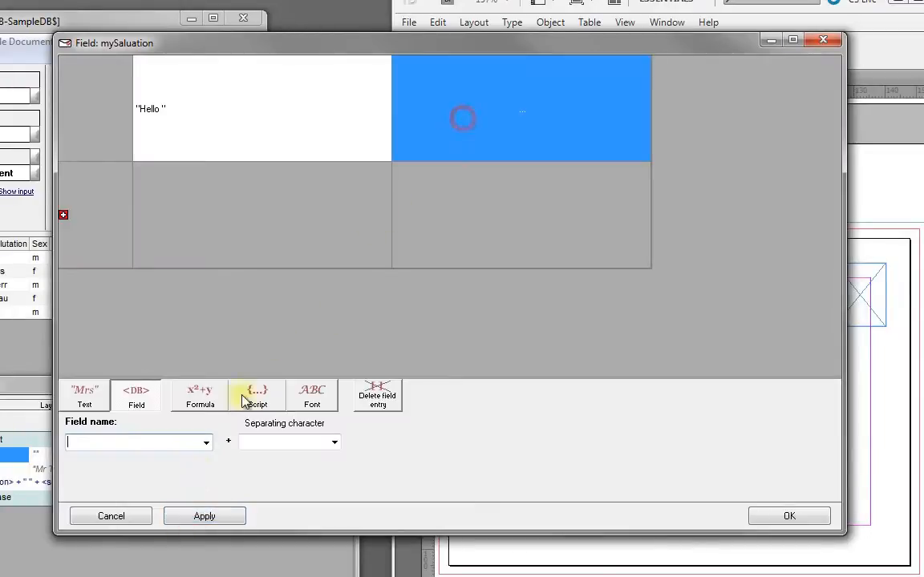
left_click(206, 442)
left_click(147, 501)
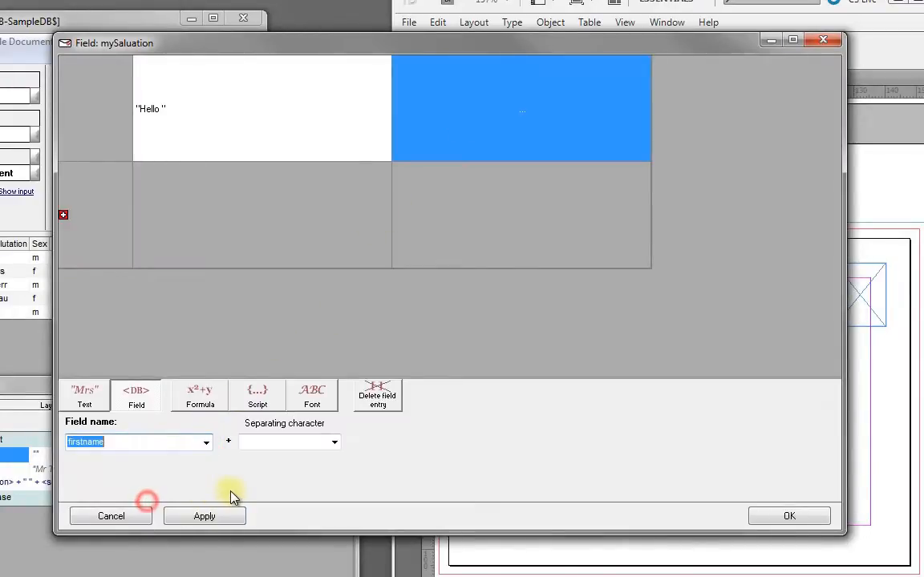
left_click(264, 441)
type(",")
left_click(218, 516)
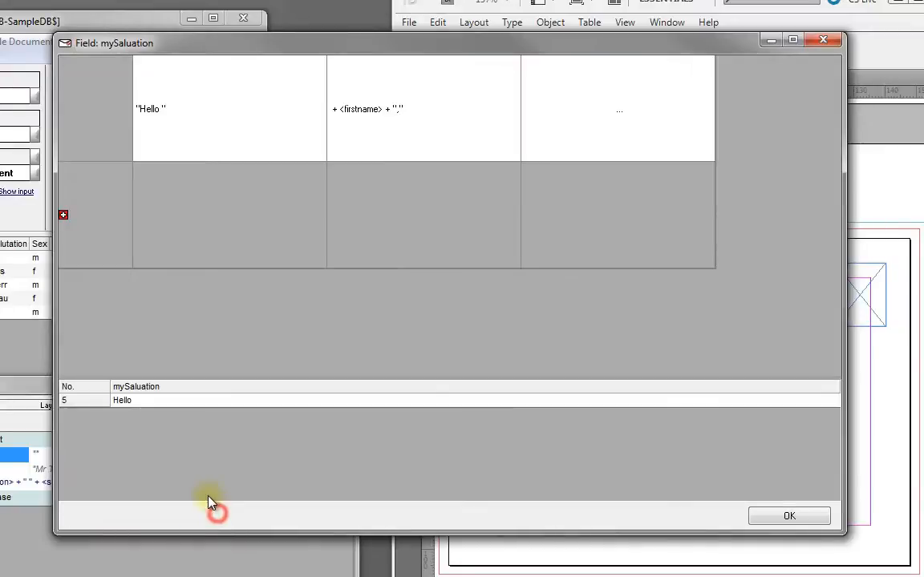
Add a condition to mySaluation that applies if the firstname field is equal to an empty free text
left_click(63, 215)
left_click(200, 171)
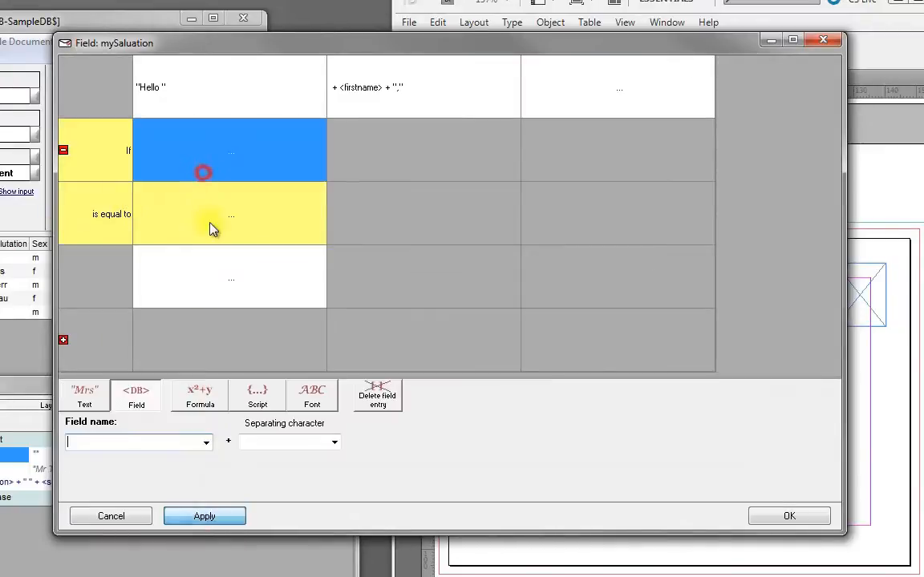
left_click(206, 442)
left_click(134, 502)
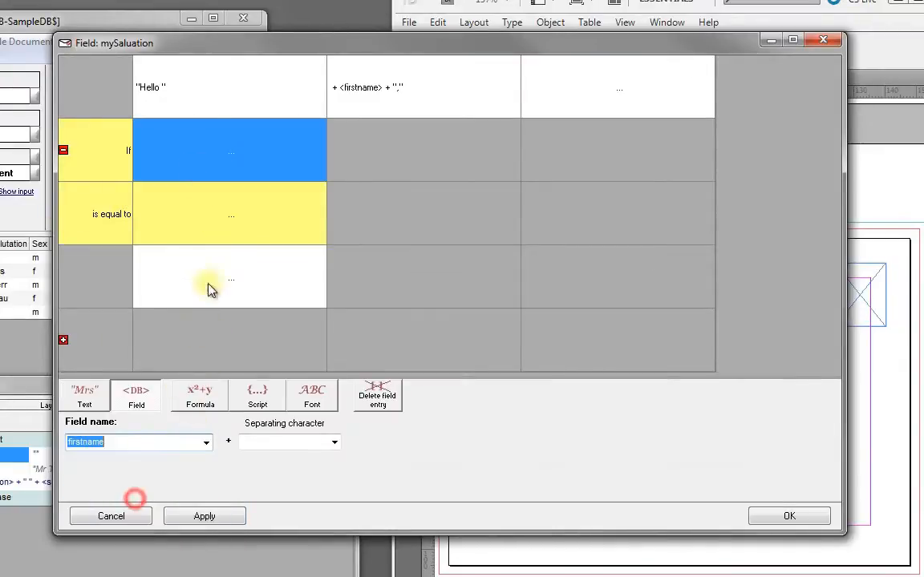
left_click(228, 213)
left_click(92, 403)
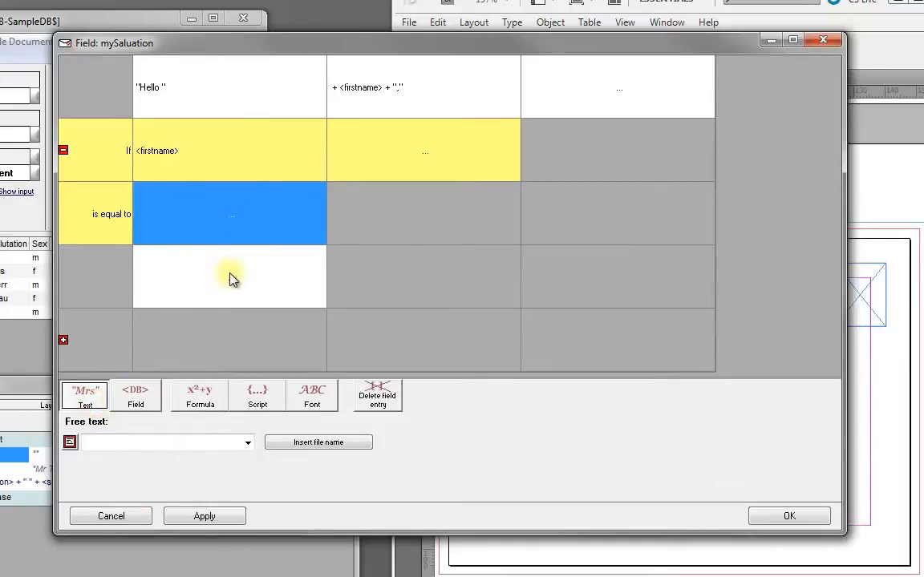
Start the condition's alternative greeting with the free text "Dear " followed by the salutation field and a separating space
left_click(231, 278)
left_click(85, 395)
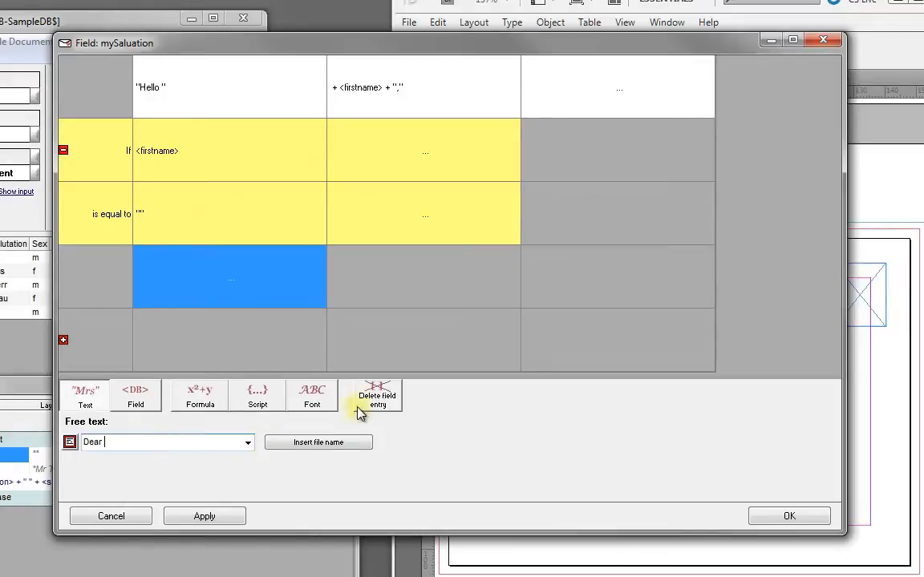
left_click(364, 282)
left_click(206, 442)
scroll(181, 489, "up", 2)
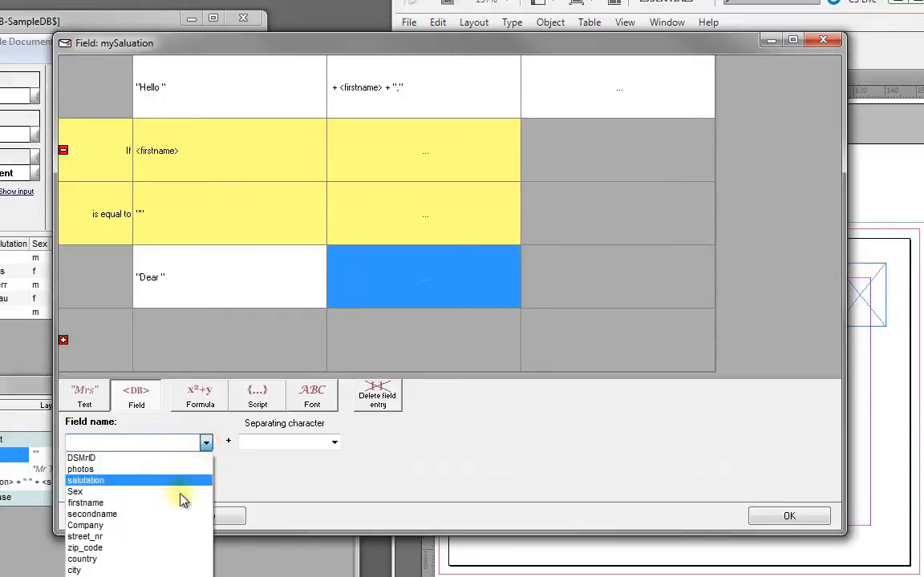
left_click(181, 481)
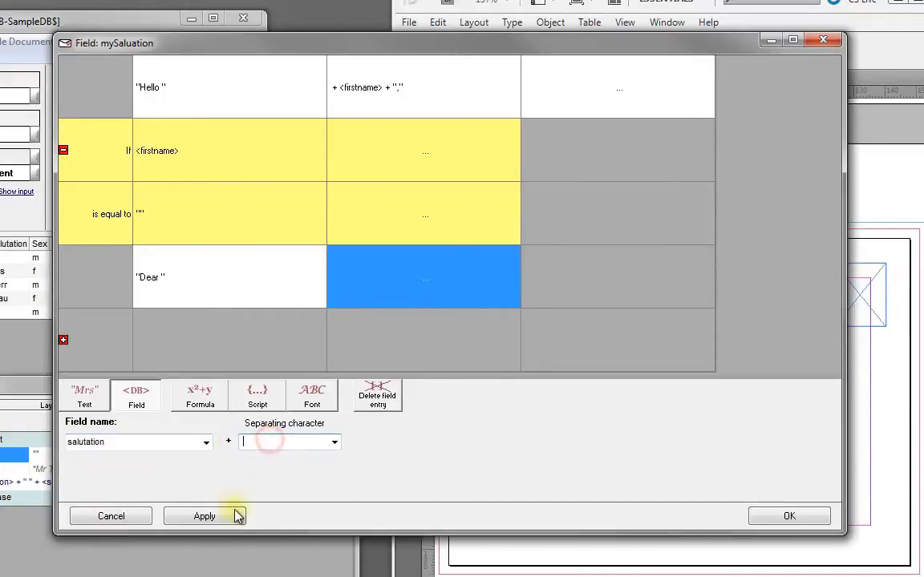
left_click(235, 514)
Complete the alternative greeting with the secondname field and a comma as separating character, and confirm the mySaluation assignment
left_click(584, 283)
left_click(206, 441)
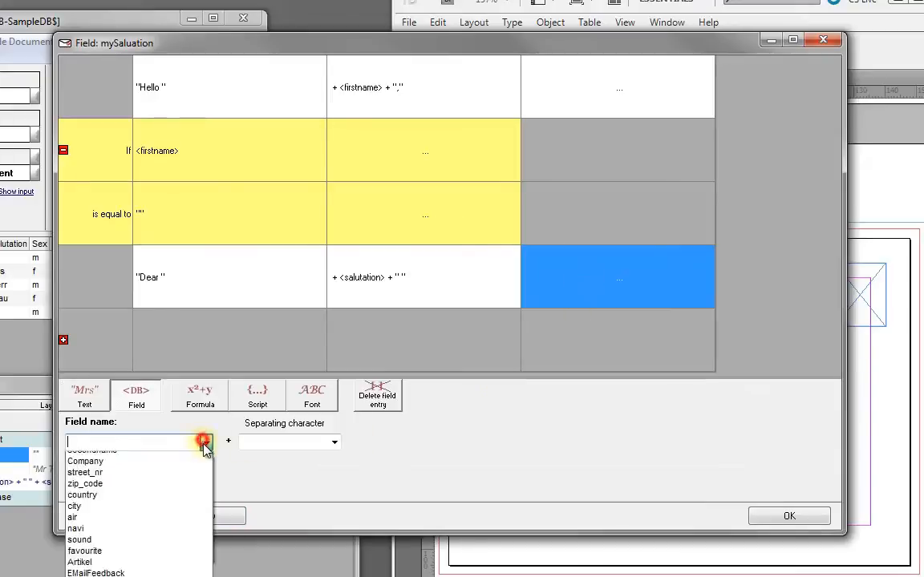
scroll(215, 493, "up", 2)
left_click(192, 509)
left_click(267, 441)
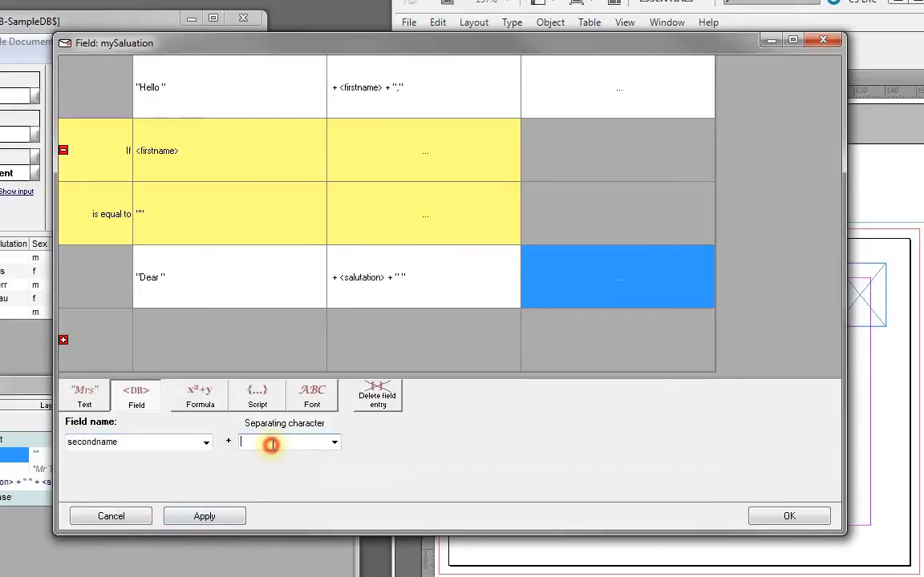
type(",")
left_click(227, 516)
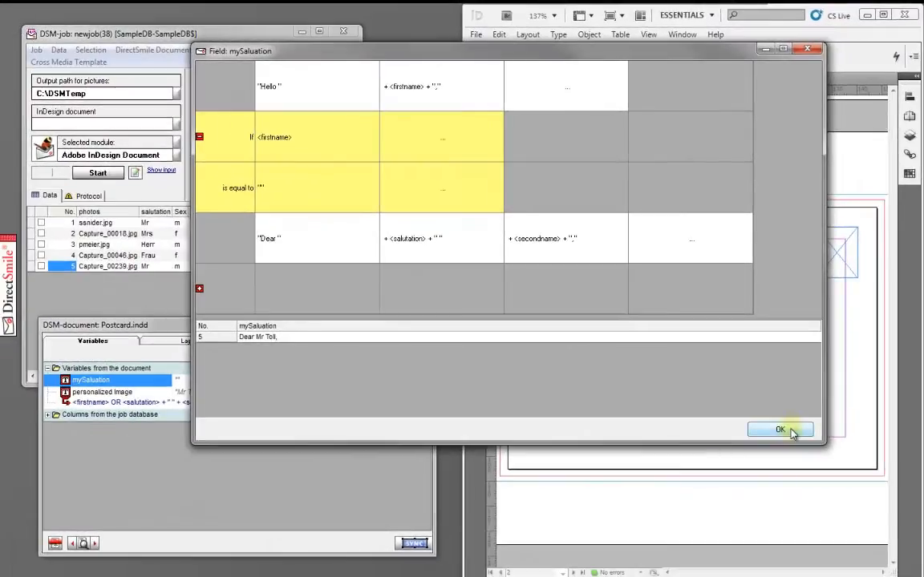
left_click(780, 430)
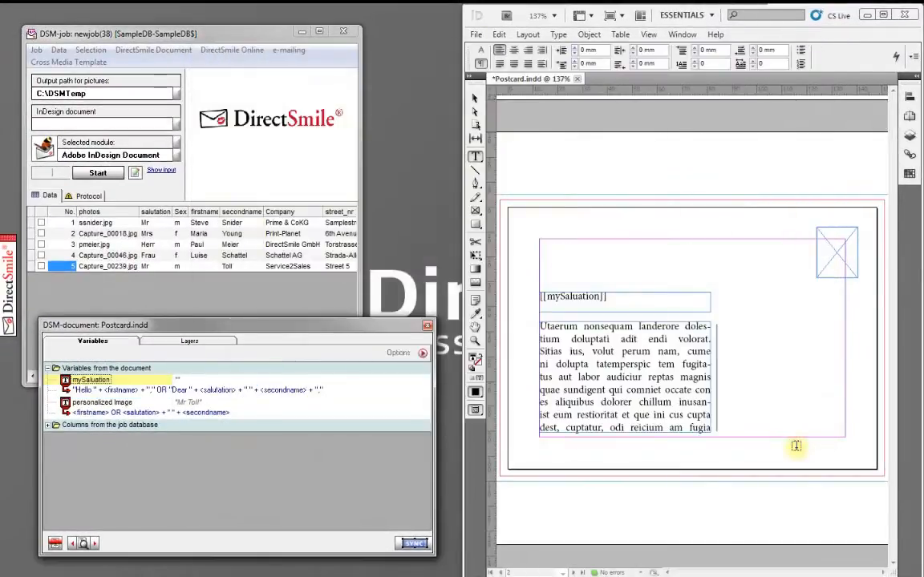
Preview the conditional greeting on page 2 for records 5, 4 and 3
left_click(85, 545)
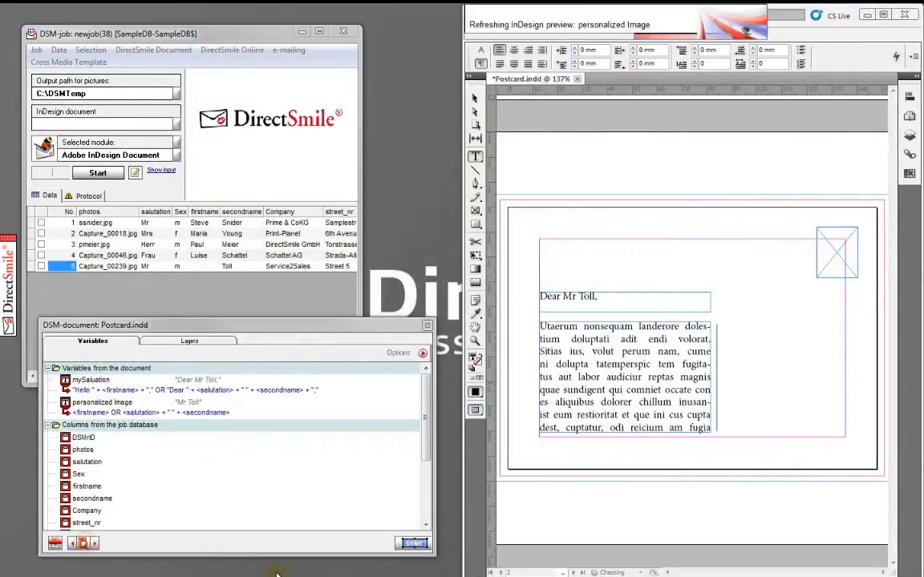
key("Up")
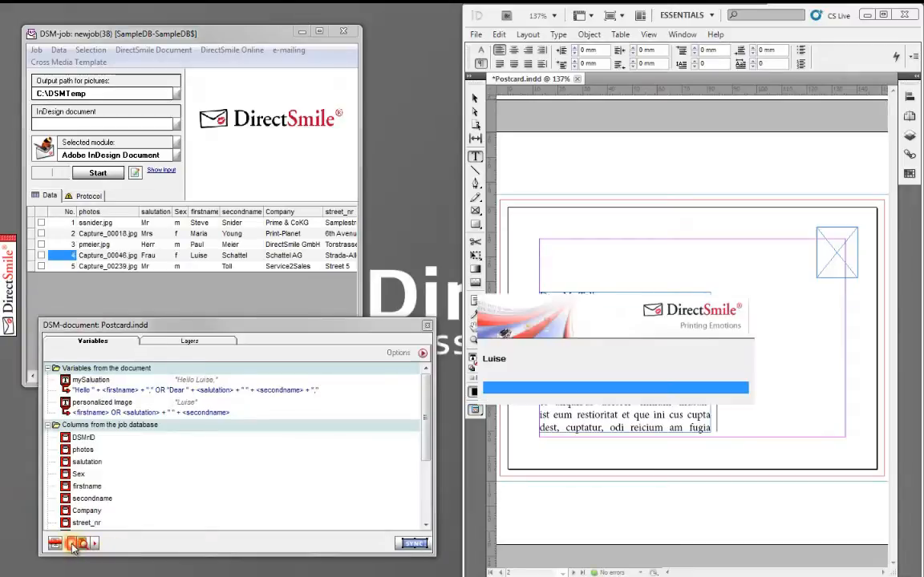
left_click(72, 544)
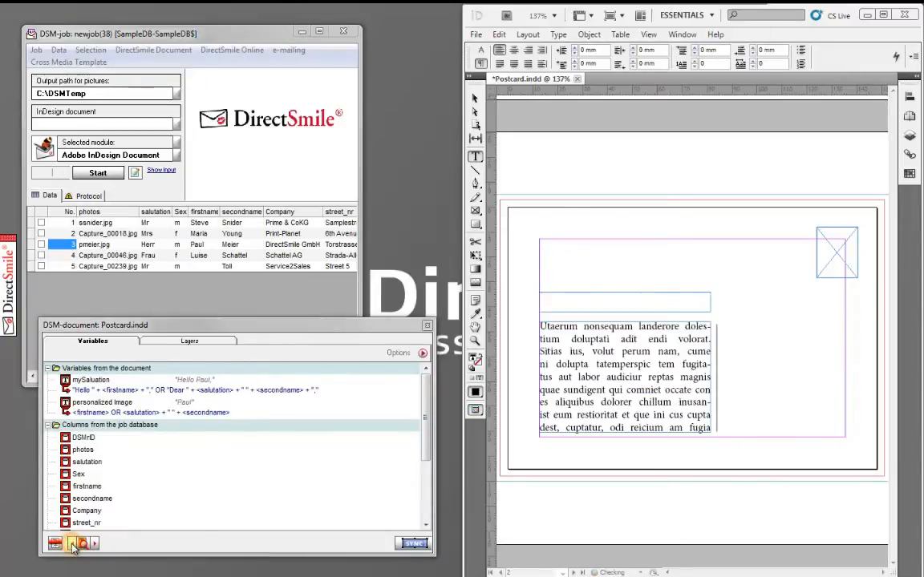
Format the [[mySaluation]] placeholder as Bold Cond in the green swatch C=75 M=5 Y=100 K=0 and preview it
left_click_drag(614, 296, 532, 293)
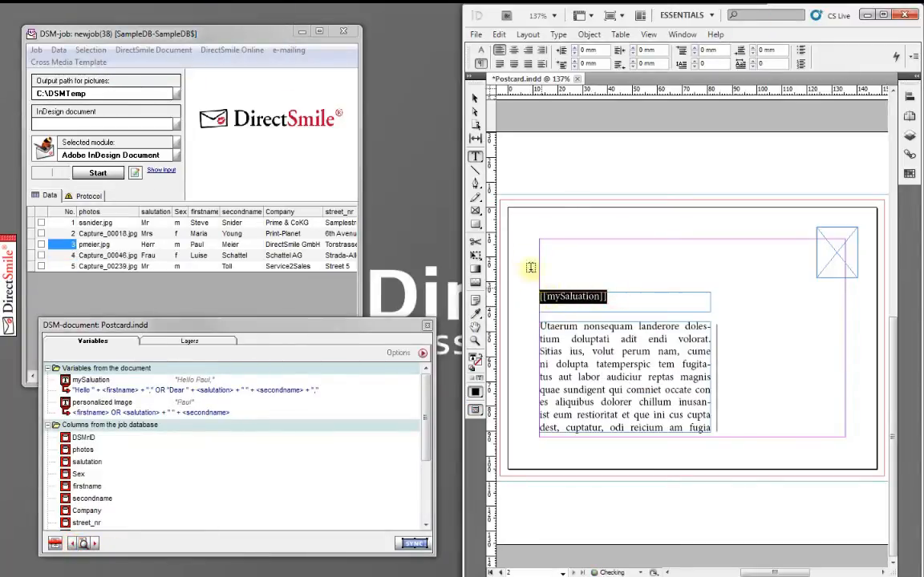
left_click(481, 50)
left_click(585, 65)
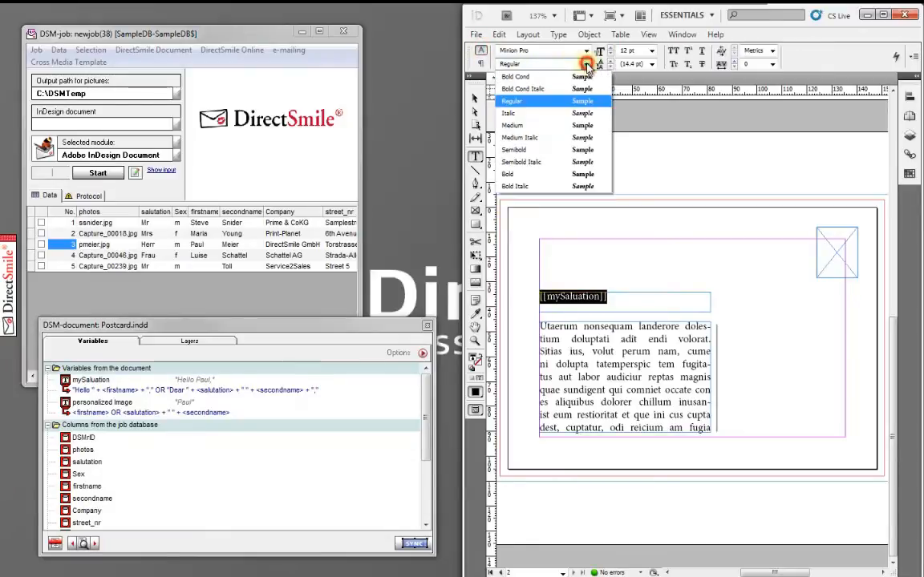
left_click(552, 75)
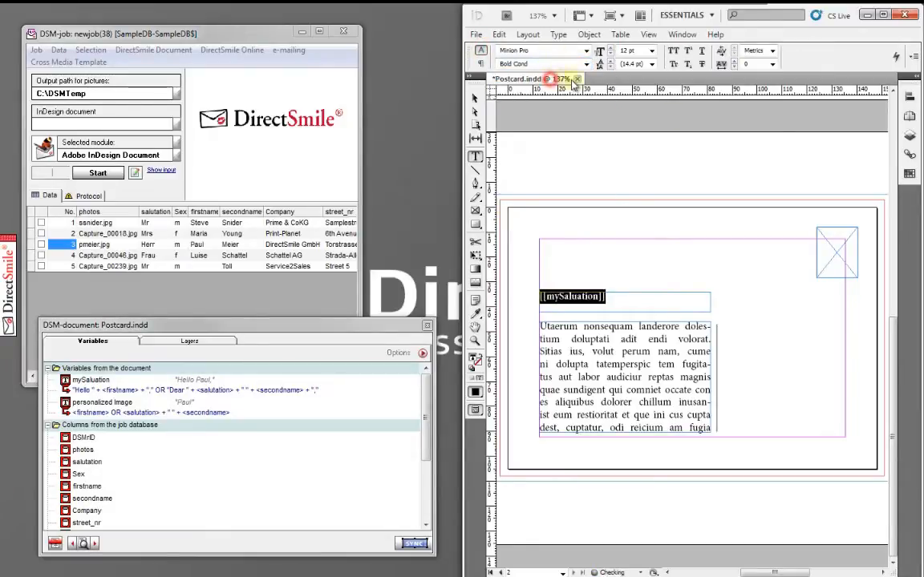
left_click(909, 172)
left_click(805, 210)
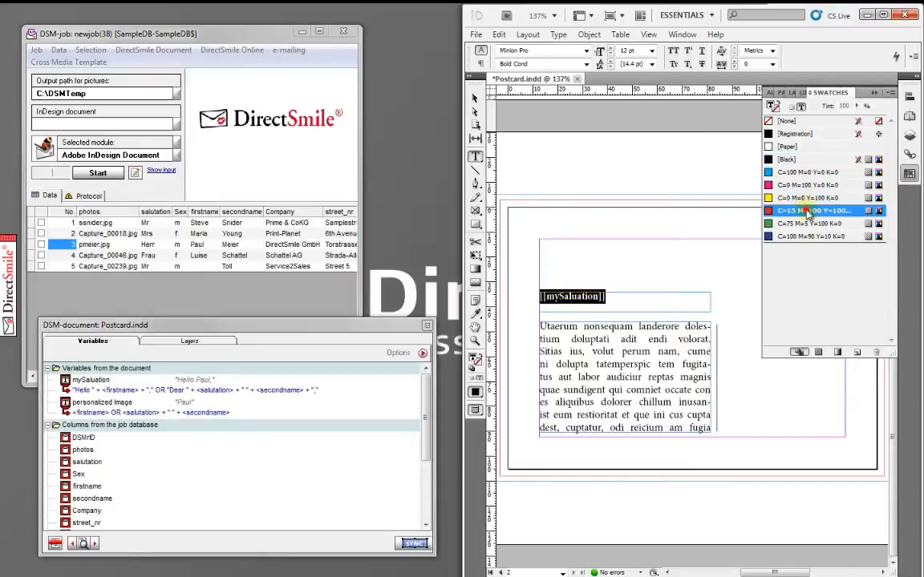
left_click(808, 223)
left_click(657, 239)
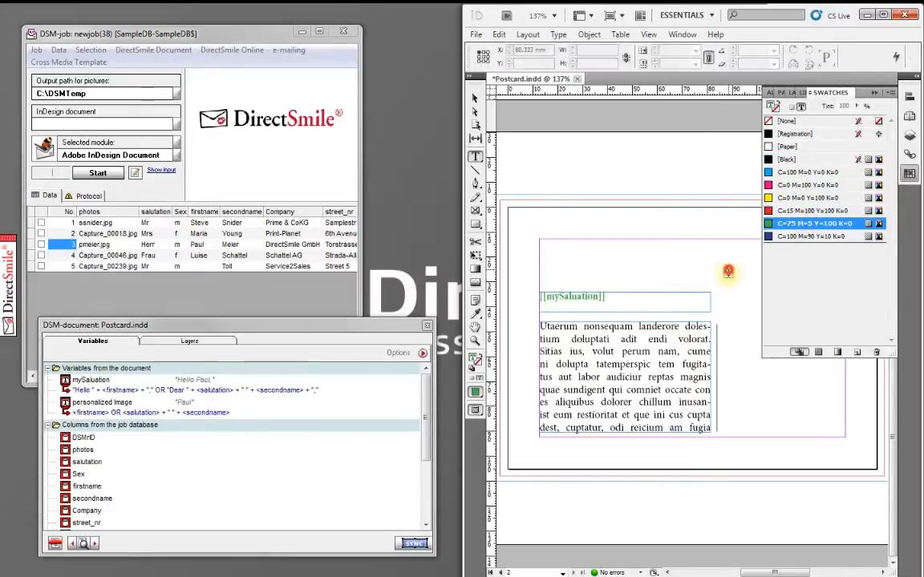
left_click(86, 545)
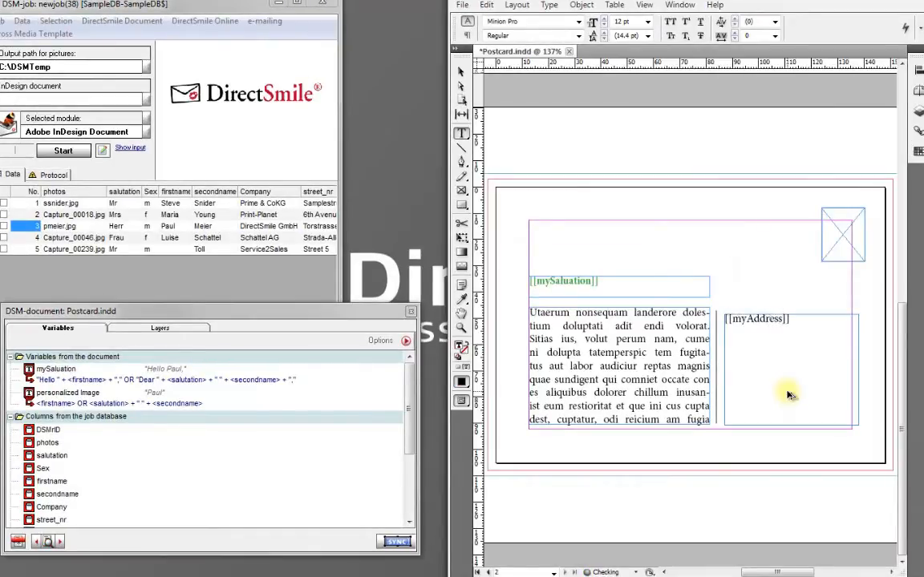
Synchronise the [[myAddress]] text frame as a variable and open the field assignment of myAddress
left_click(401, 543)
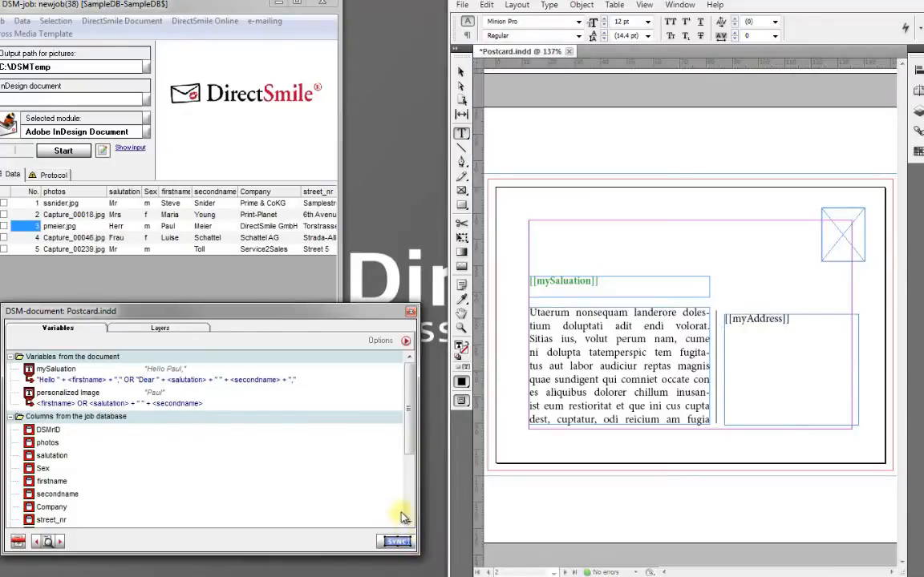
left_click(227, 358)
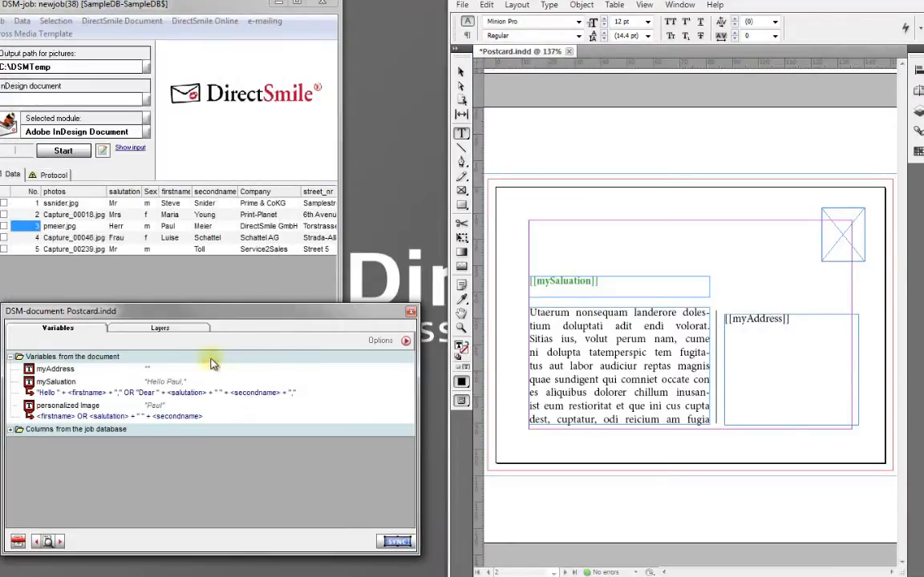
right_click(56, 372)
left_click(93, 383)
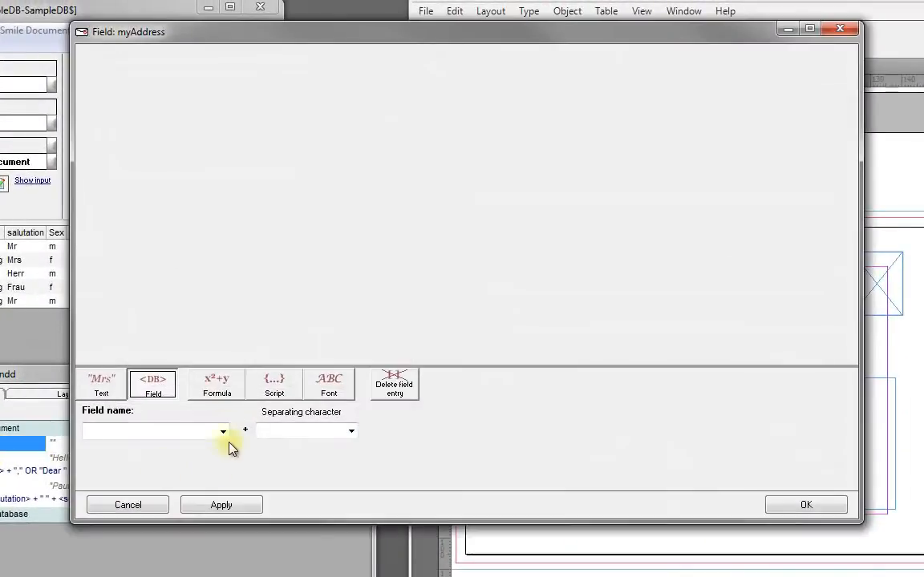
Compose myAddress from Company, salutation, firstname, secondname, street_nr, zip_code, city and country, with linefeeds after Company, secondname, street_nr and city
left_click(222, 431)
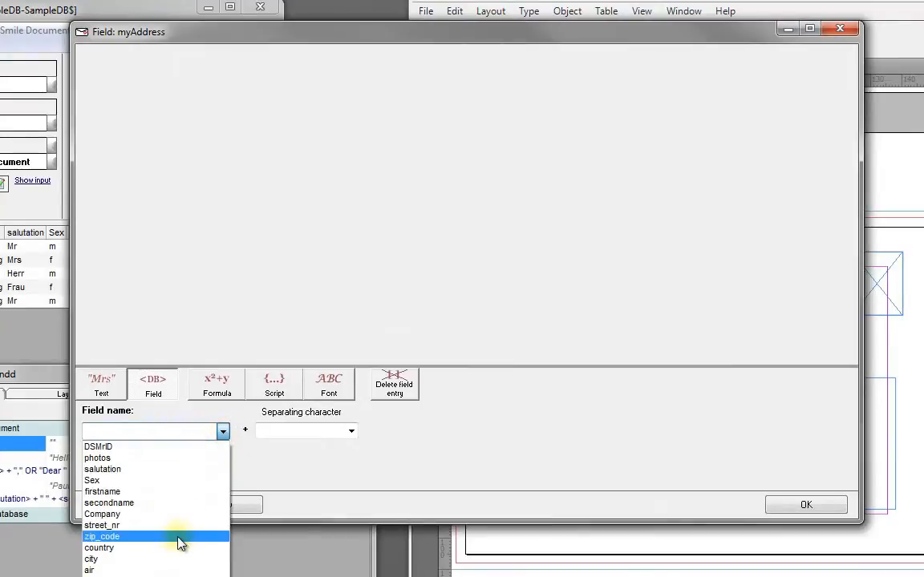
left_click(184, 514)
left_click(222, 431)
scroll(160, 481, "up", 2)
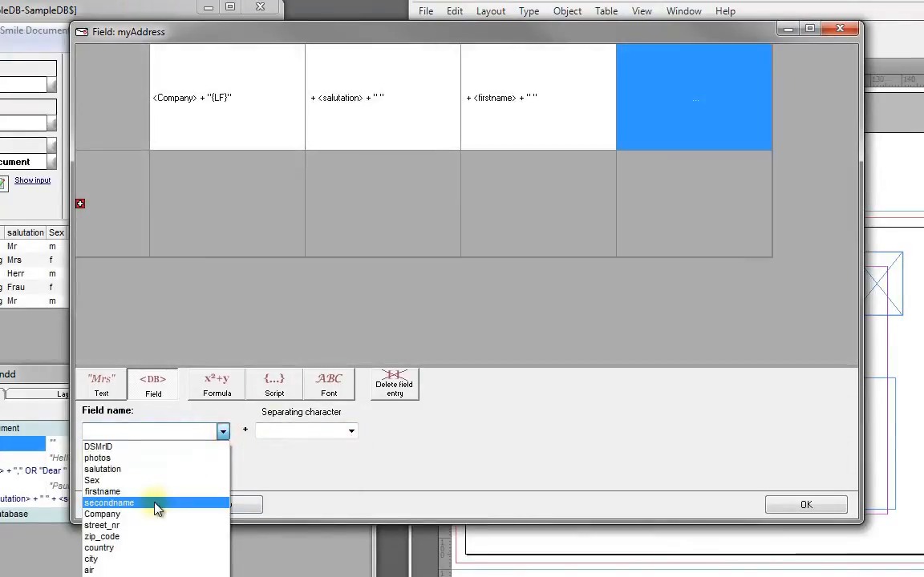
left_click(155, 503)
left_click(351, 431)
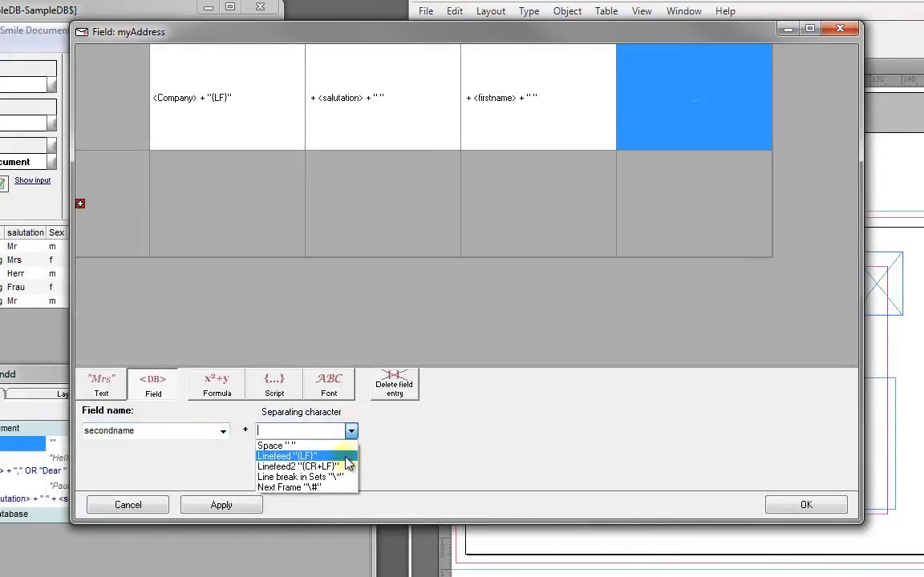
left_click(344, 457)
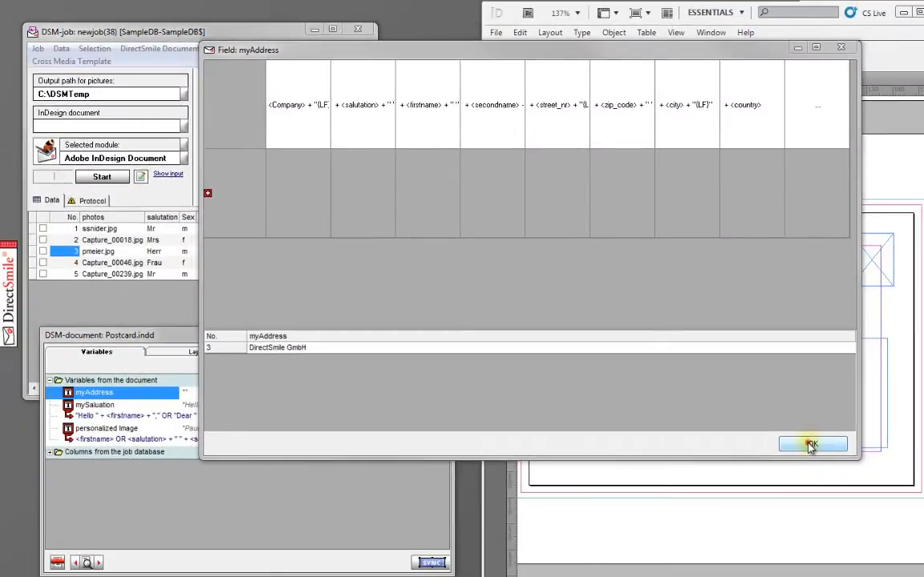
left_click(812, 446)
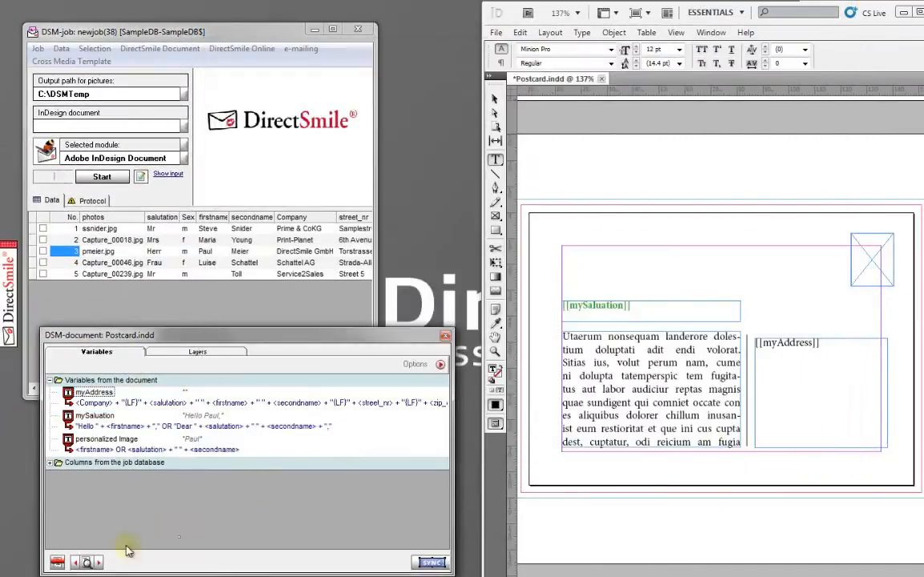
Preview the address block and greeting on page 2 from record 3 onwards to record 5, and end the preview
left_click(84, 564)
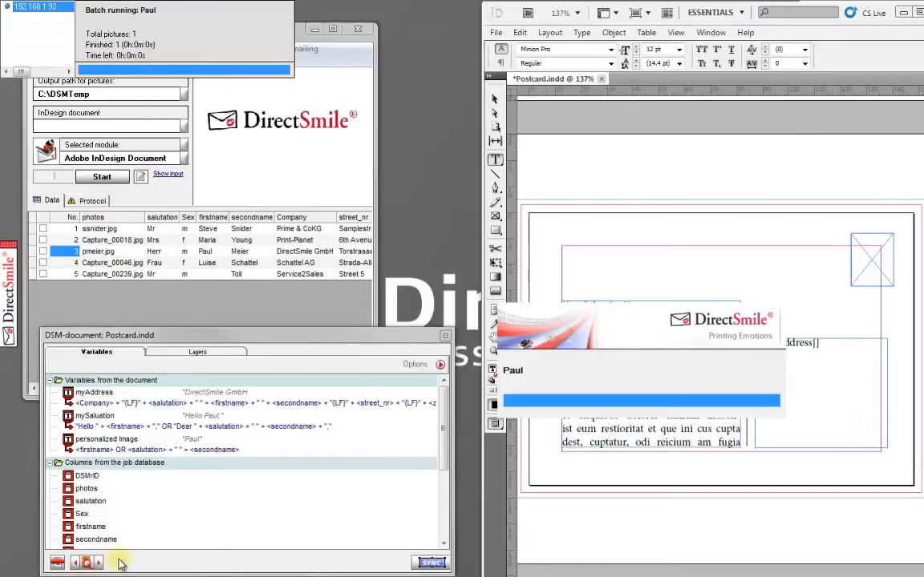
left_click(97, 564)
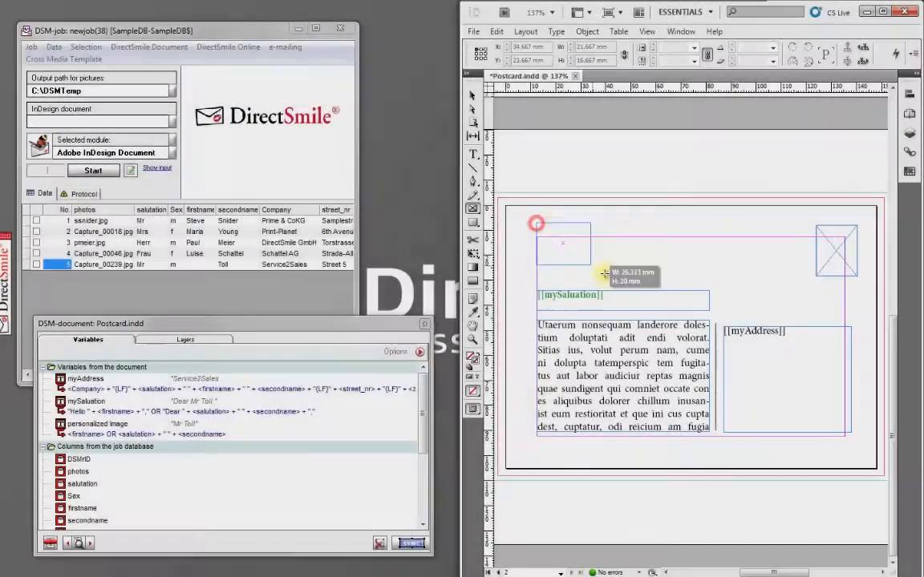
Draw a square picture frame about 21.7 mm wide above the greeting and synchronise it as a variable Barcode picture named QRCode
left_click_drag(536, 223, 596, 275)
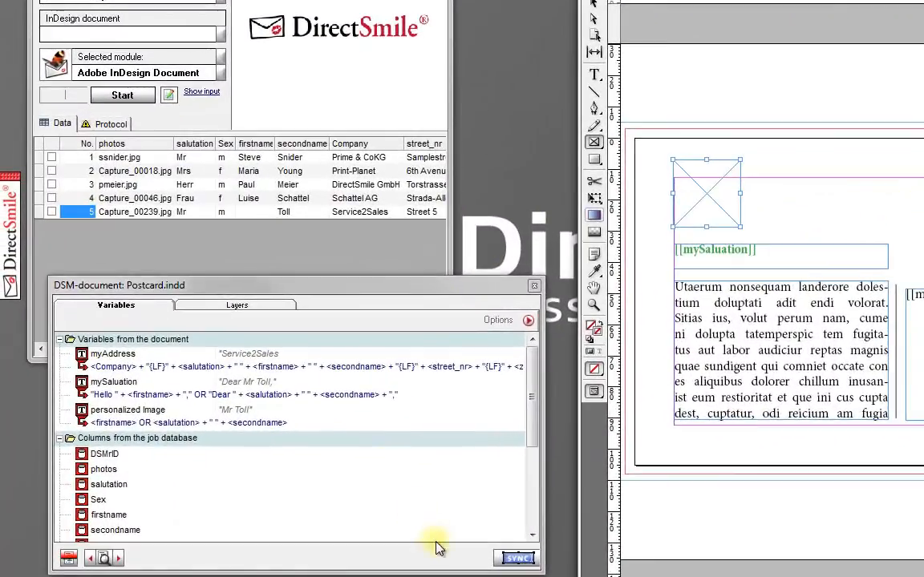
left_click(514, 557)
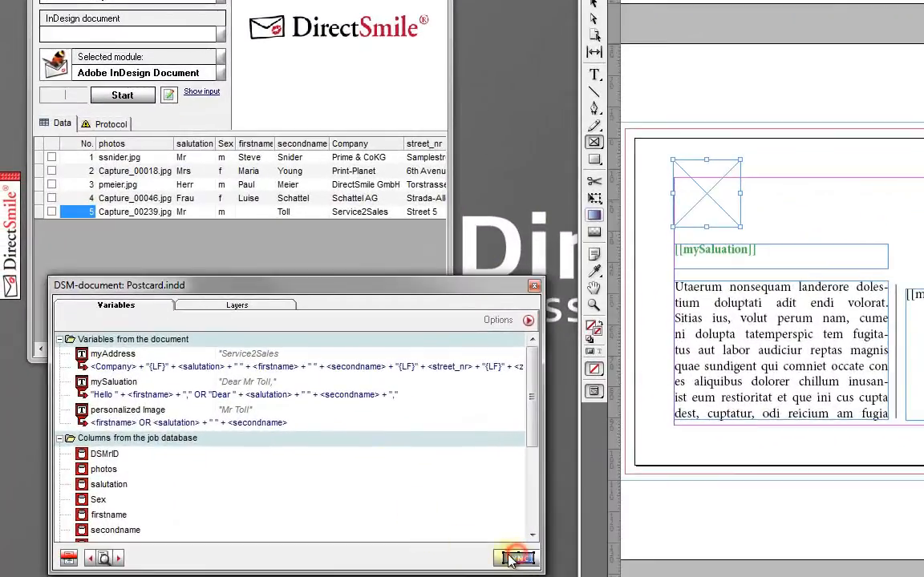
double_click(324, 105)
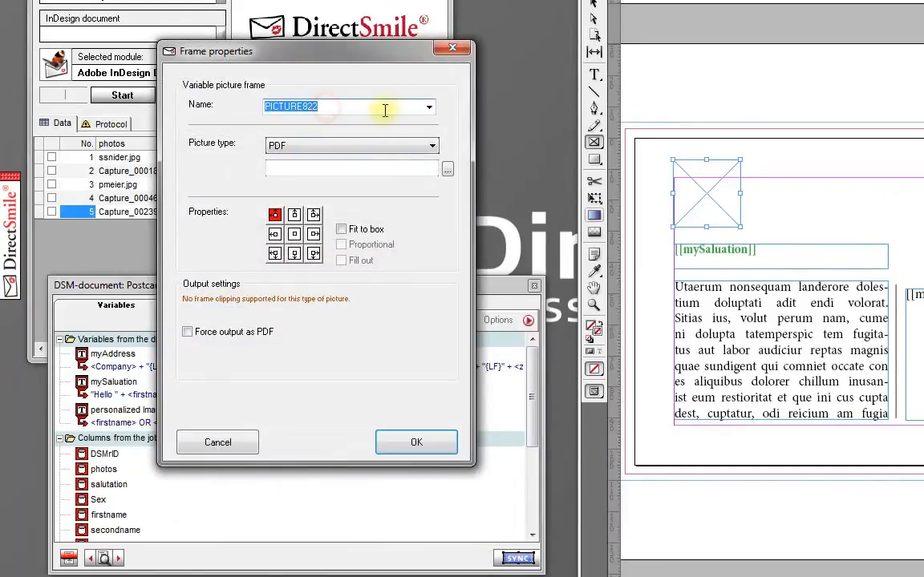
type("QRCode")
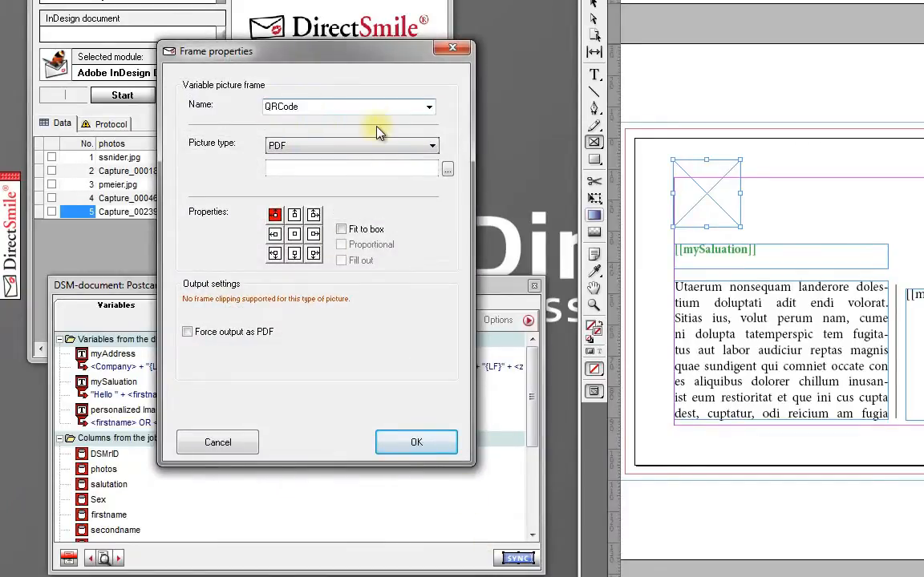
left_click(321, 146)
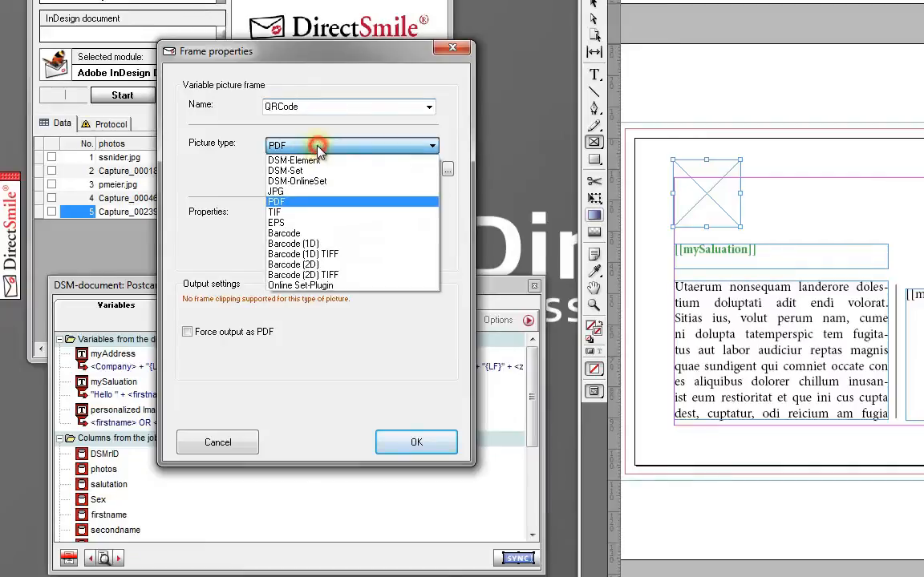
left_click(305, 234)
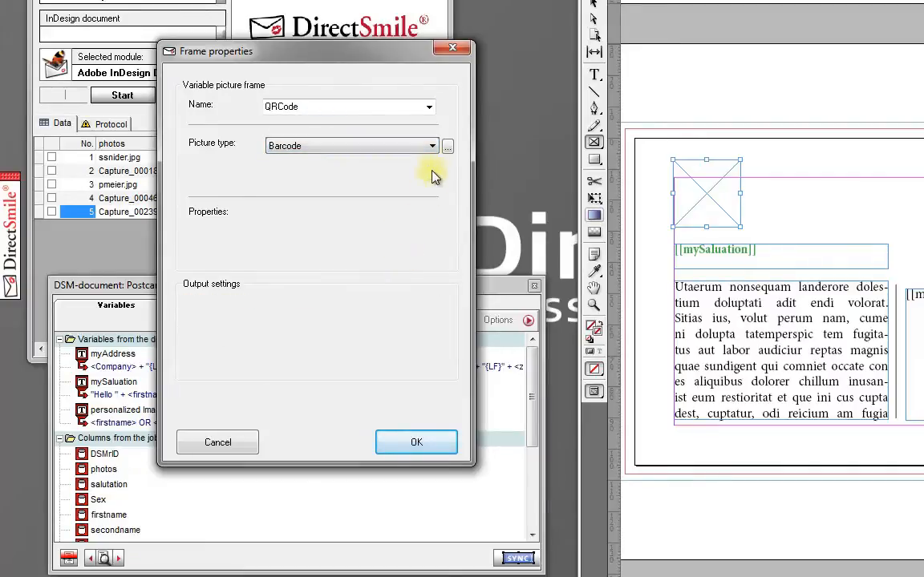
left_click(448, 146)
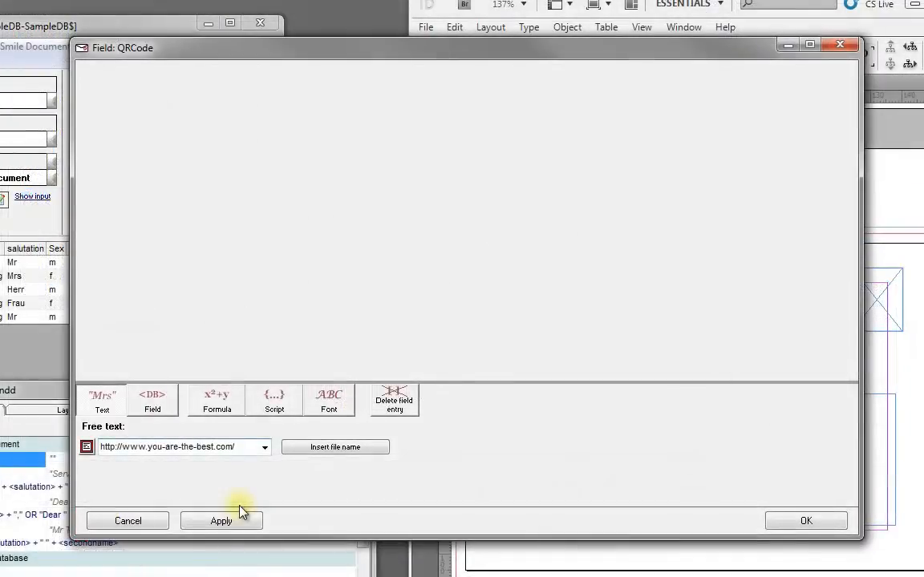
left_click(220, 519)
left_click(539, 102)
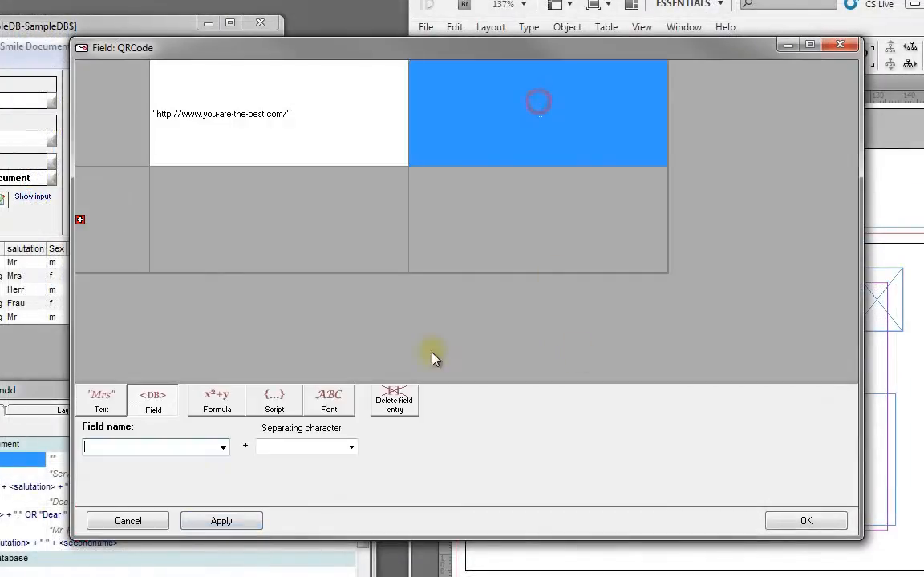
left_click(223, 447)
left_click(192, 507)
left_click(223, 447)
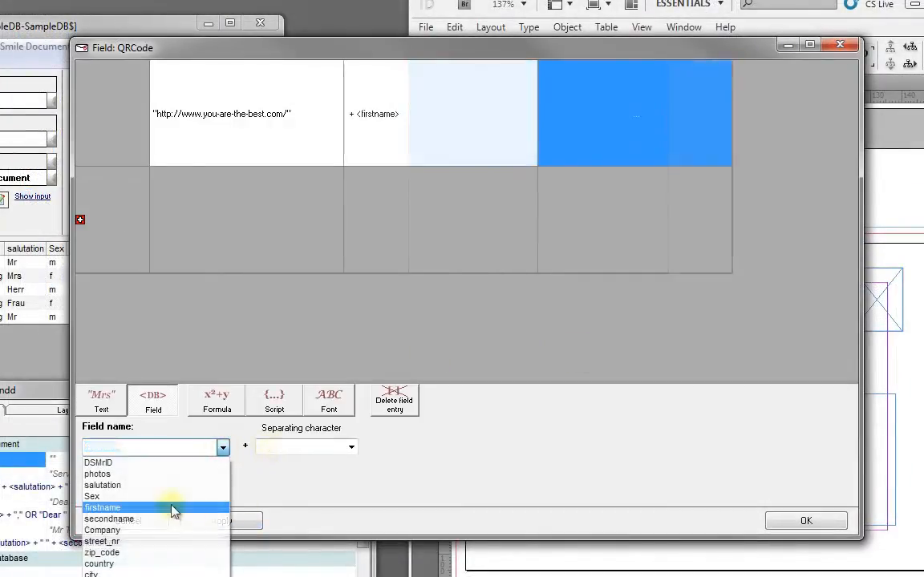
left_click(174, 519)
left_click(215, 521)
left_click(810, 520)
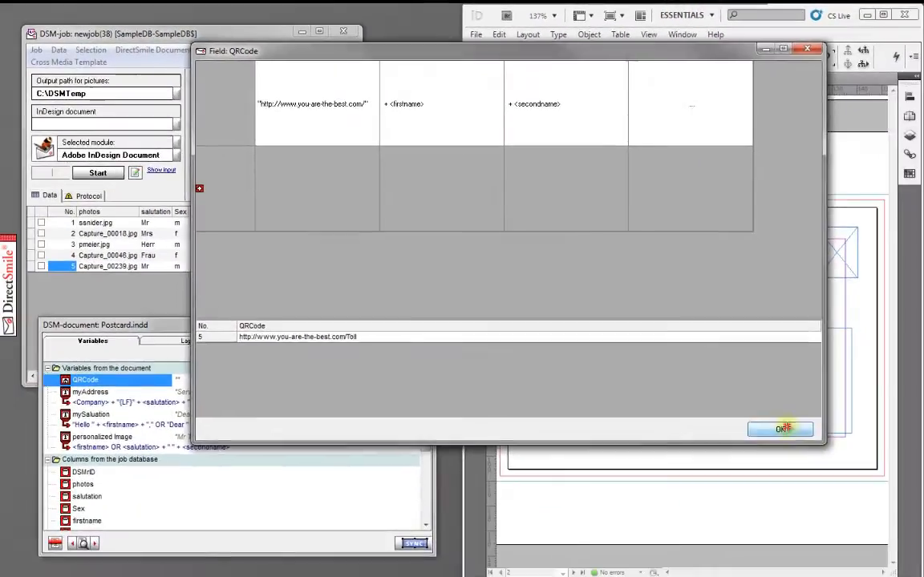
left_click(80, 544)
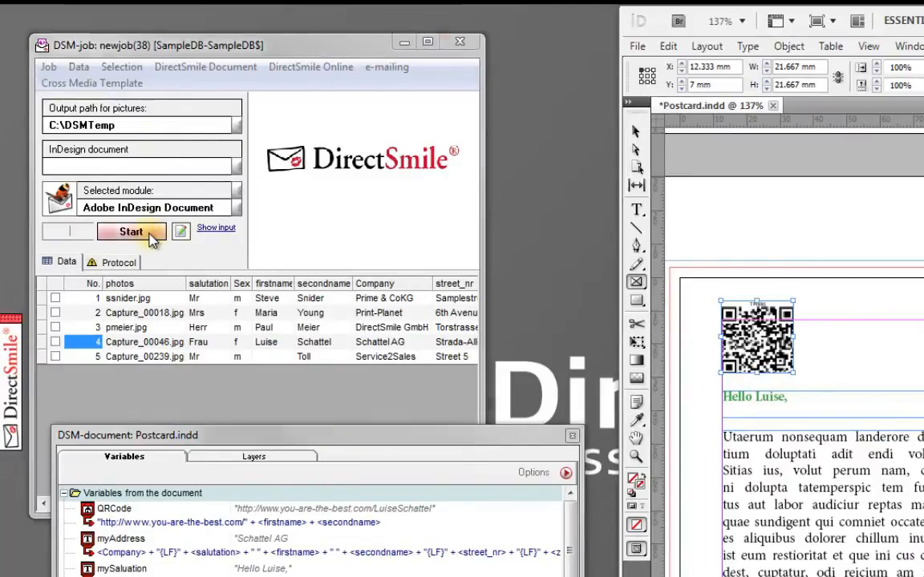
Start the job output and export all fixed parts of the postcard
left_click(150, 237)
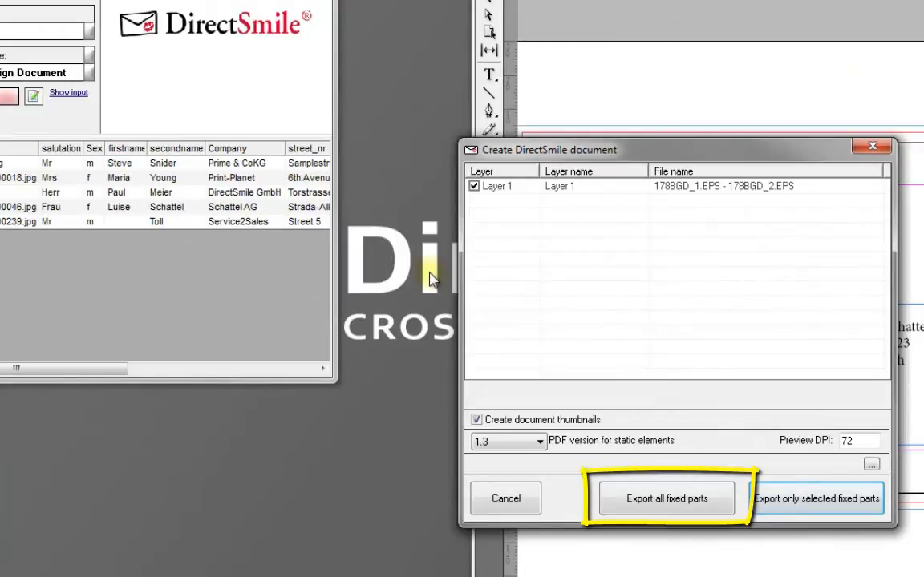
left_click(705, 503)
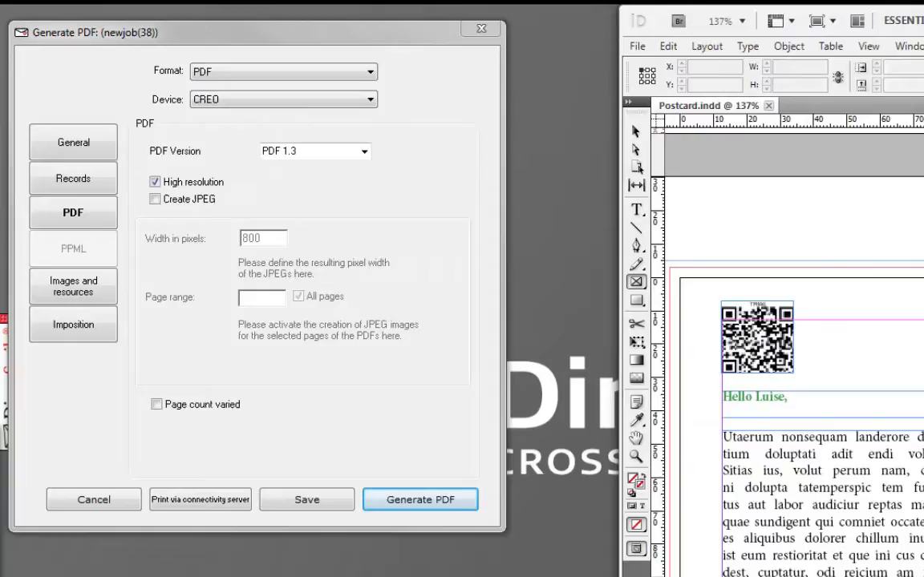
Try the PPML output format, look through its available devices, and set the format back to PDF
left_click(344, 72)
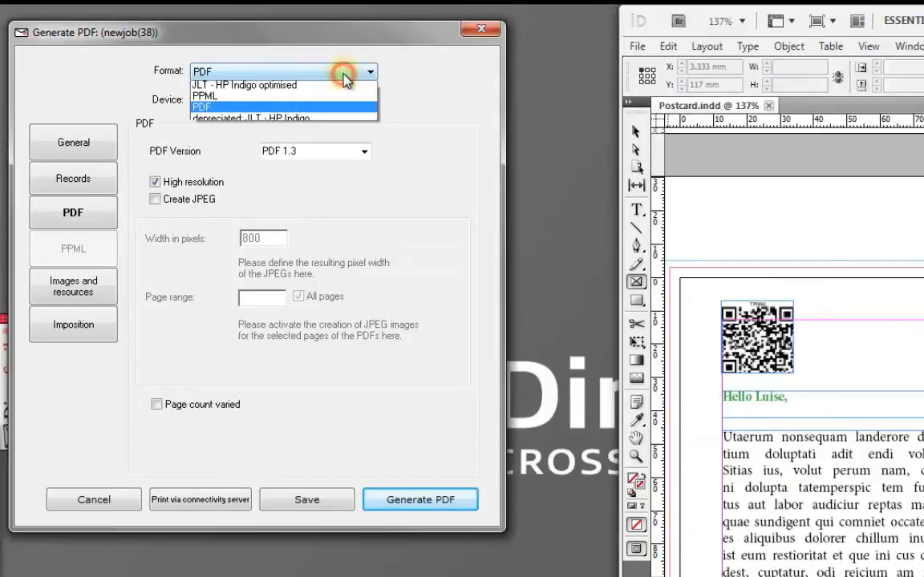
left_click(332, 99)
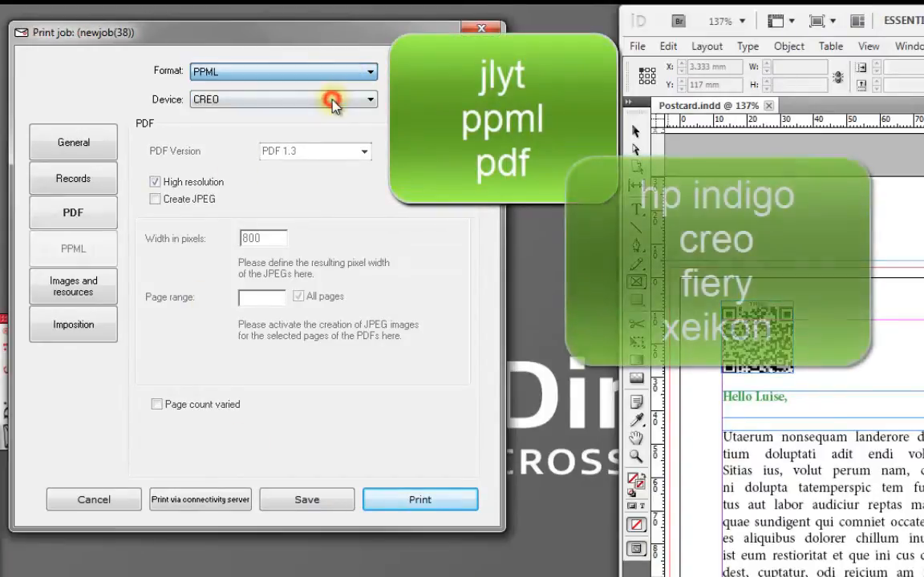
left_click(336, 99)
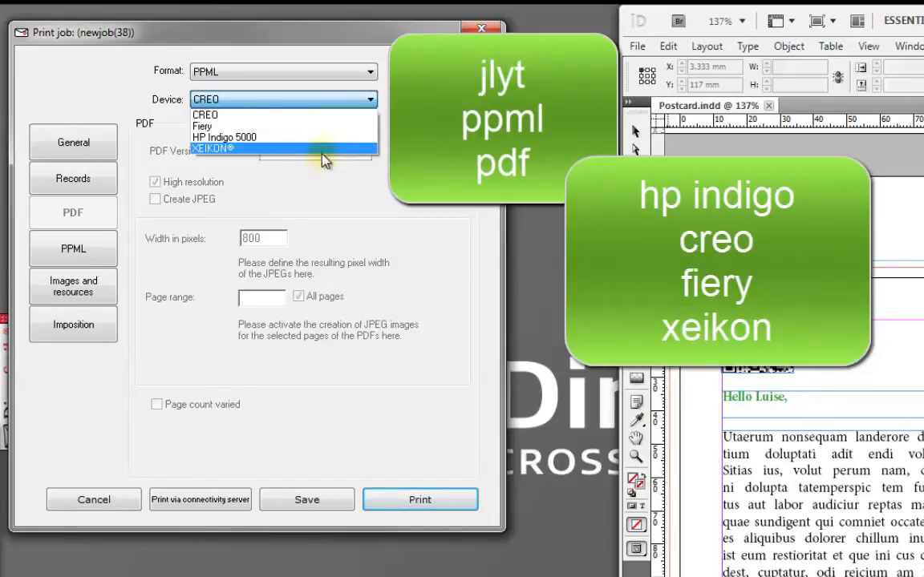
left_click(343, 72)
left_click(343, 71)
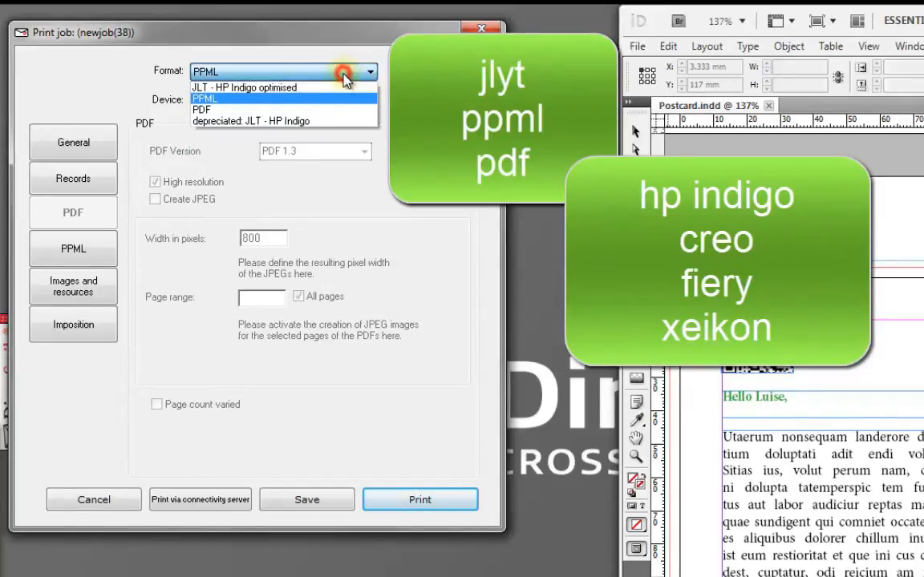
left_click(332, 113)
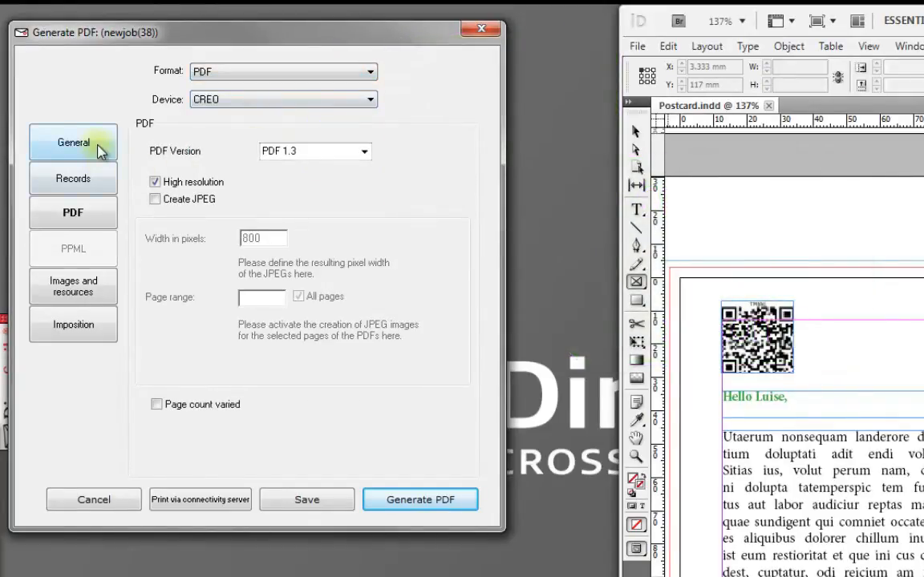
Examine the general, record, PDF version, and image and resource settings for the PDF output
left_click(101, 149)
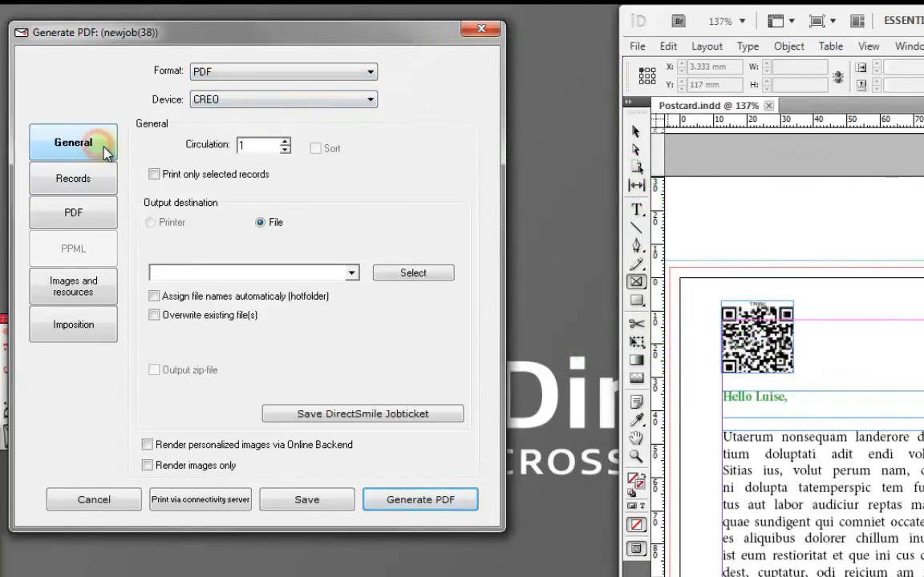
left_click(93, 189)
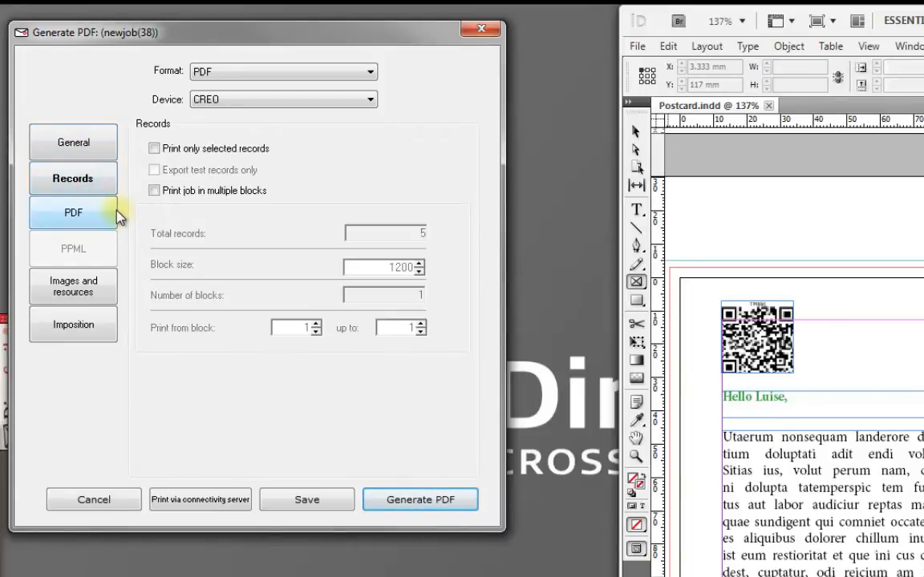
left_click(80, 212)
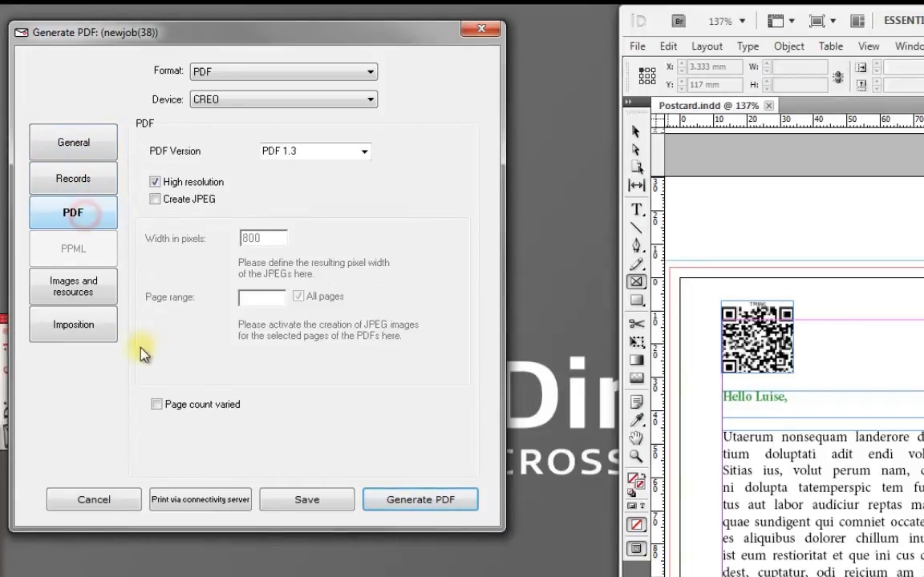
left_click(366, 150)
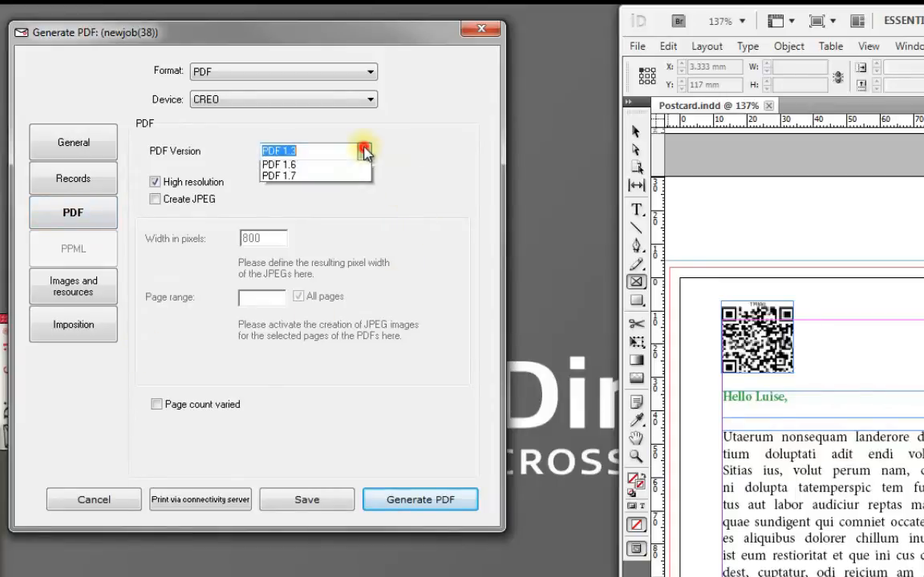
left_click(417, 152)
left_click(87, 287)
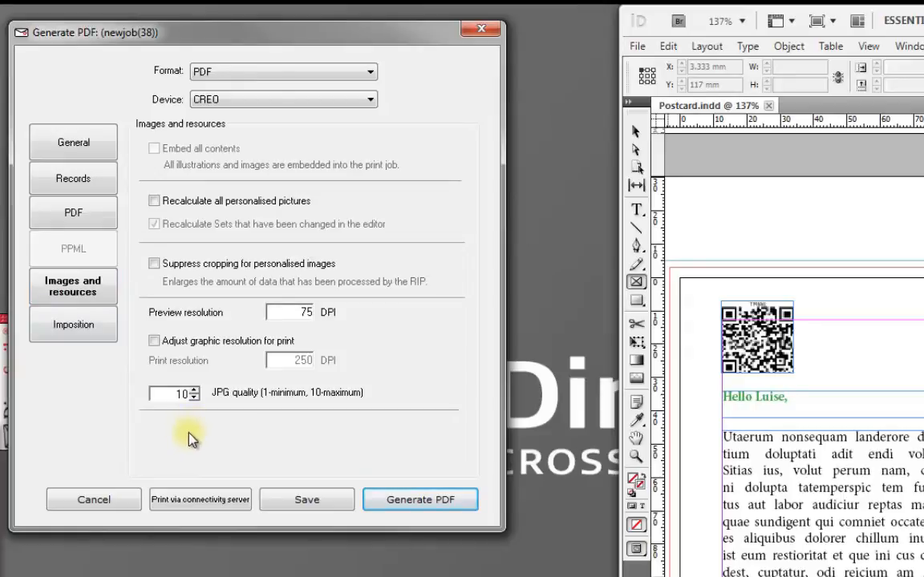
Create a new imposition for print named 6up_duplex
left_click(72, 325)
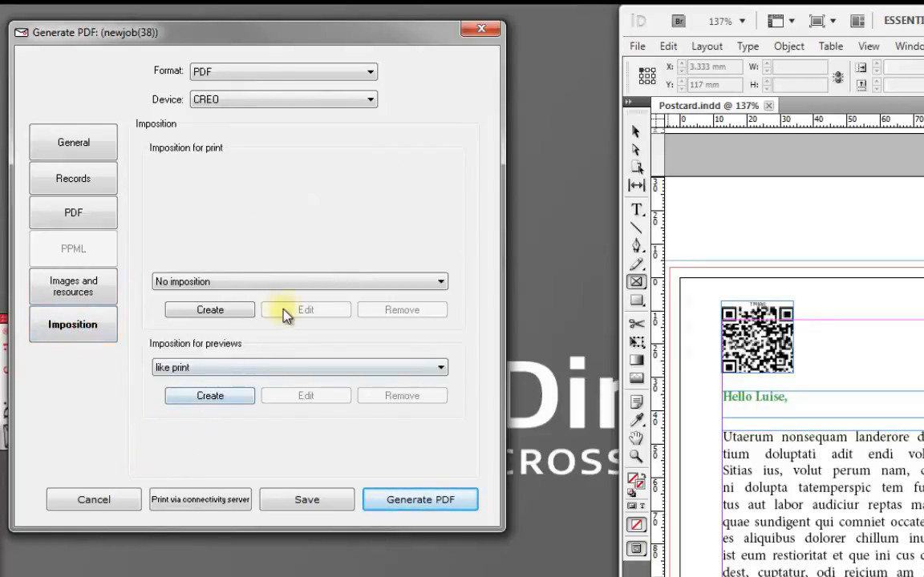
left_click(215, 310)
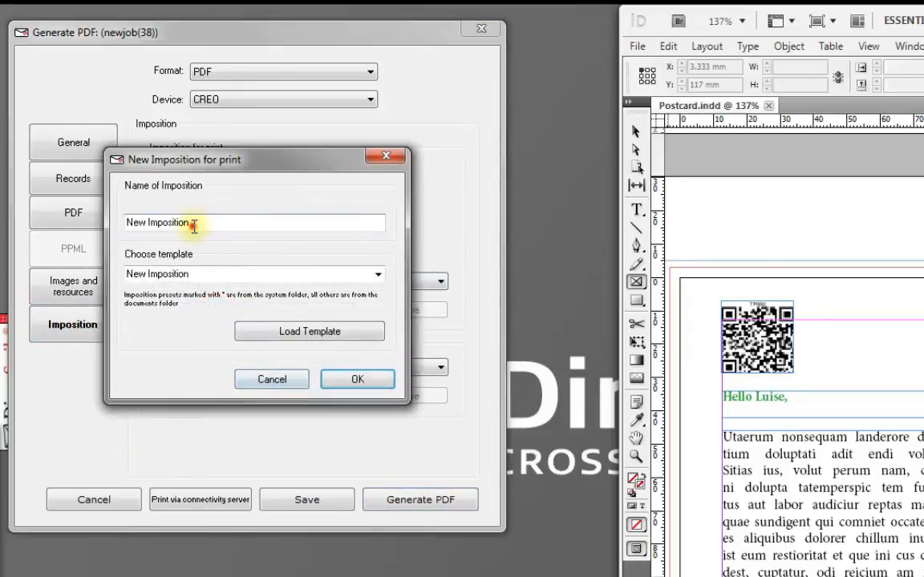
triple_click(193, 225)
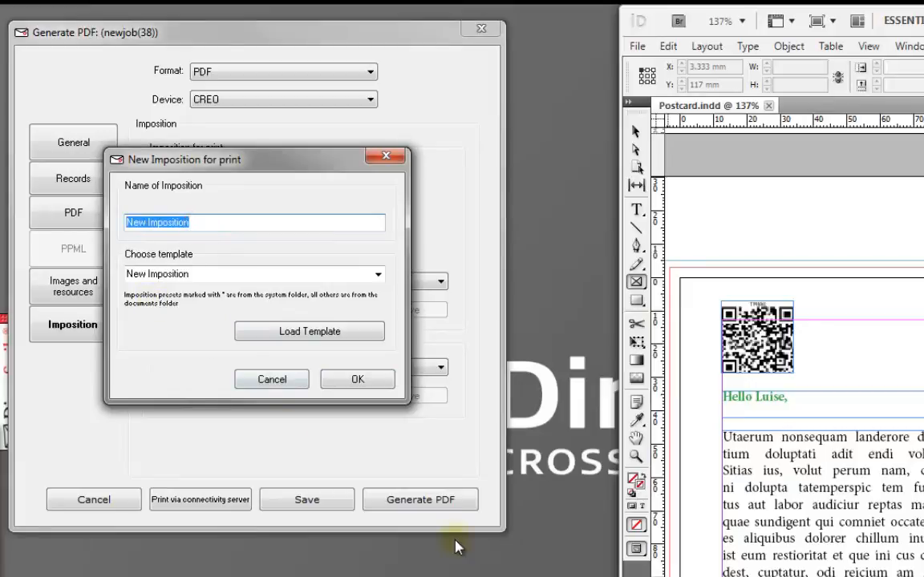
type("6up_duplex")
left_click(357, 381)
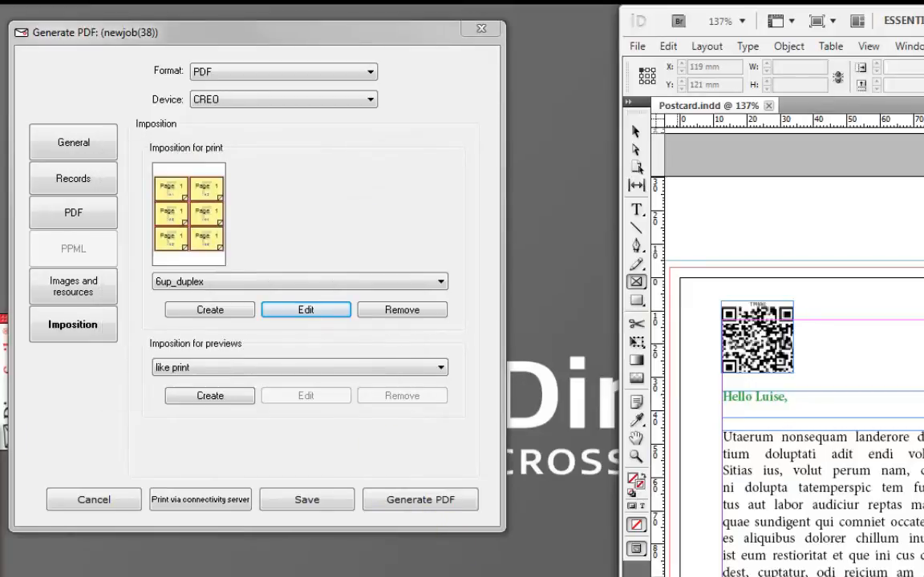
Enable Duplex in the 6up_duplex imposition, review its layout, margins, data distribution and sheet assembly settings, and accept the imposition
left_click(312, 318)
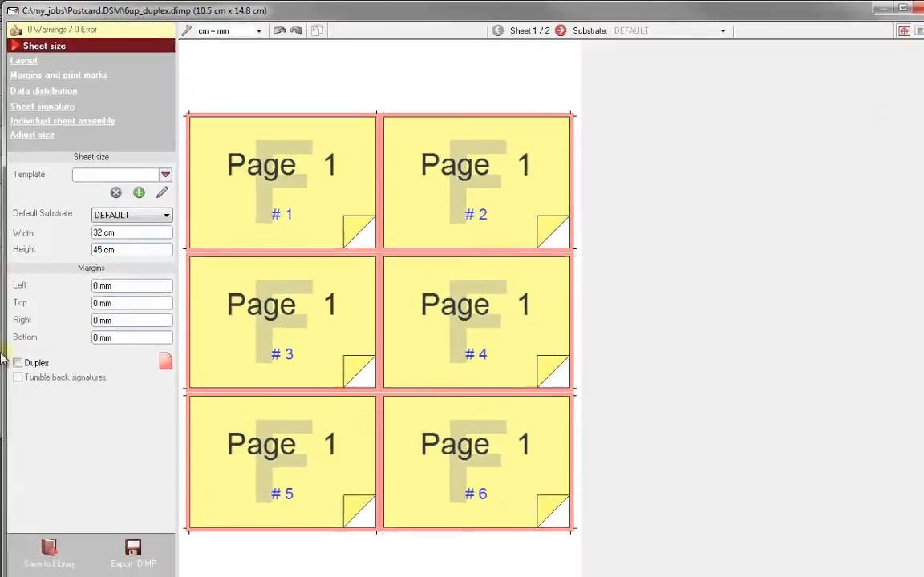
left_click(16, 338)
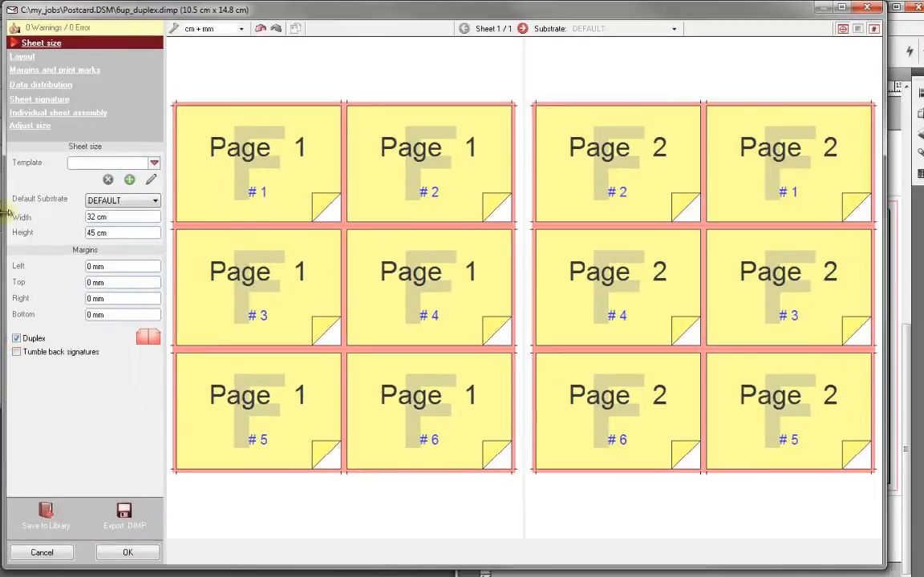
left_click(22, 58)
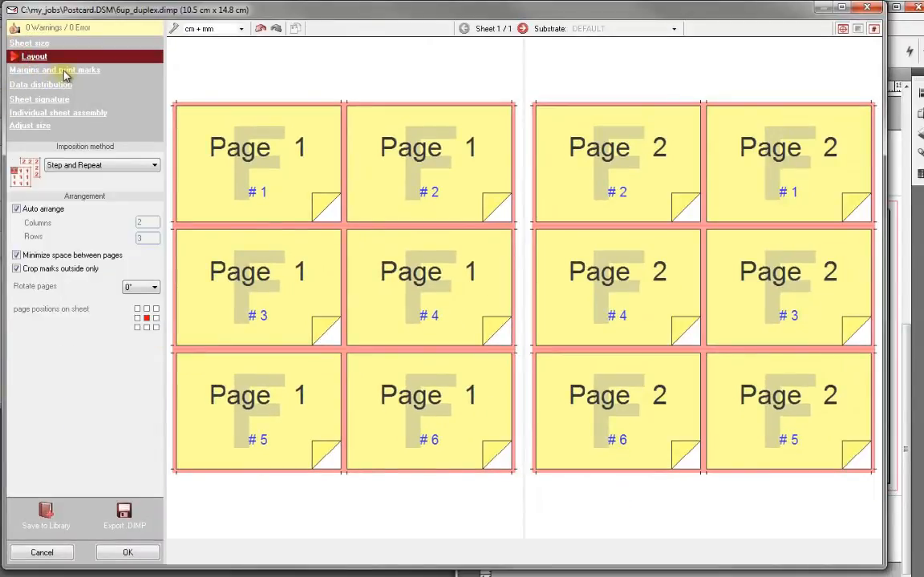
left_click(66, 72)
left_click(50, 88)
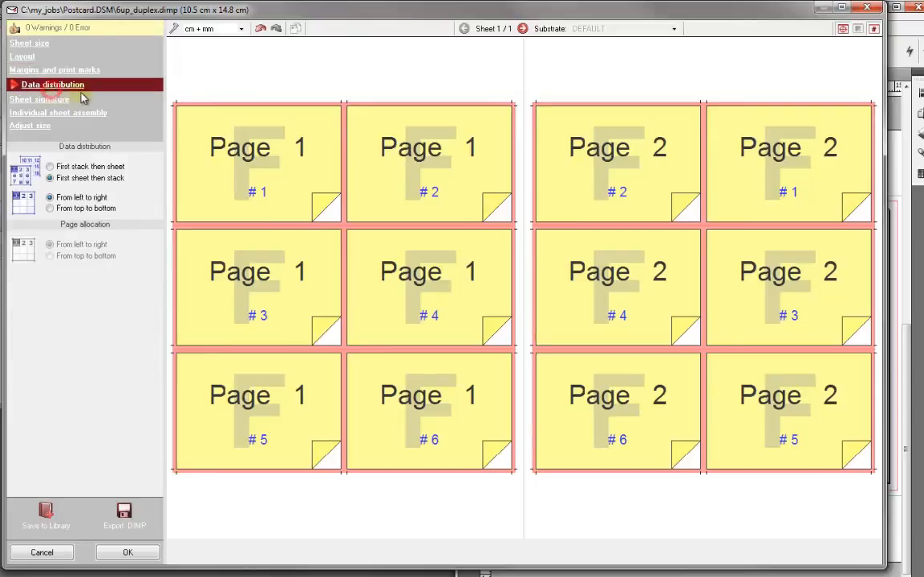
left_click(70, 113)
left_click(130, 553)
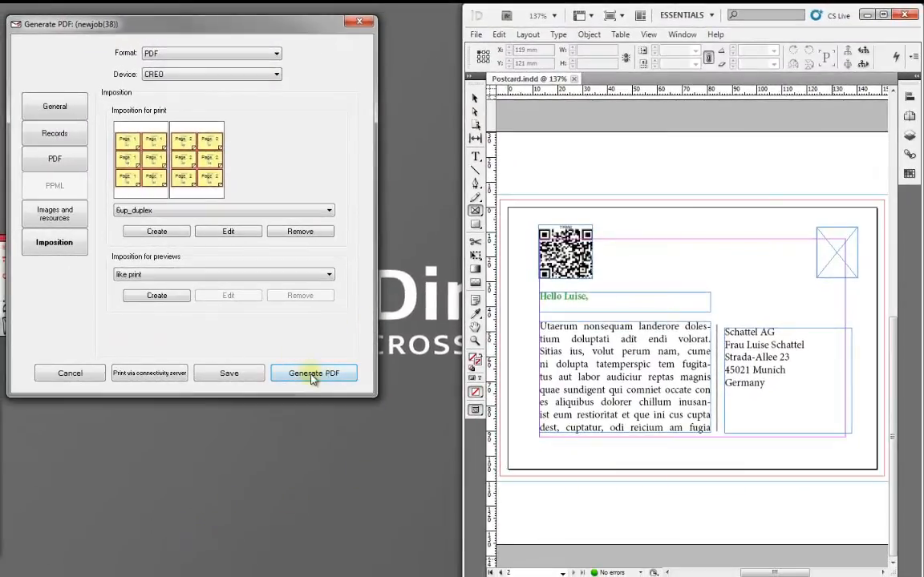
Generate the PDF and examine the postcard fronts on page 1 and the backs on page 2 at page width
left_click(313, 374)
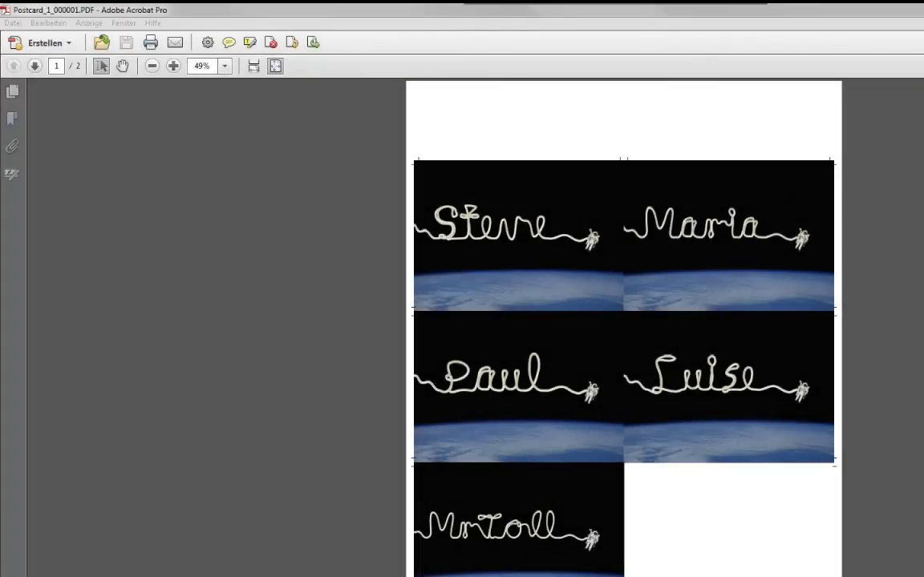
left_click(254, 67)
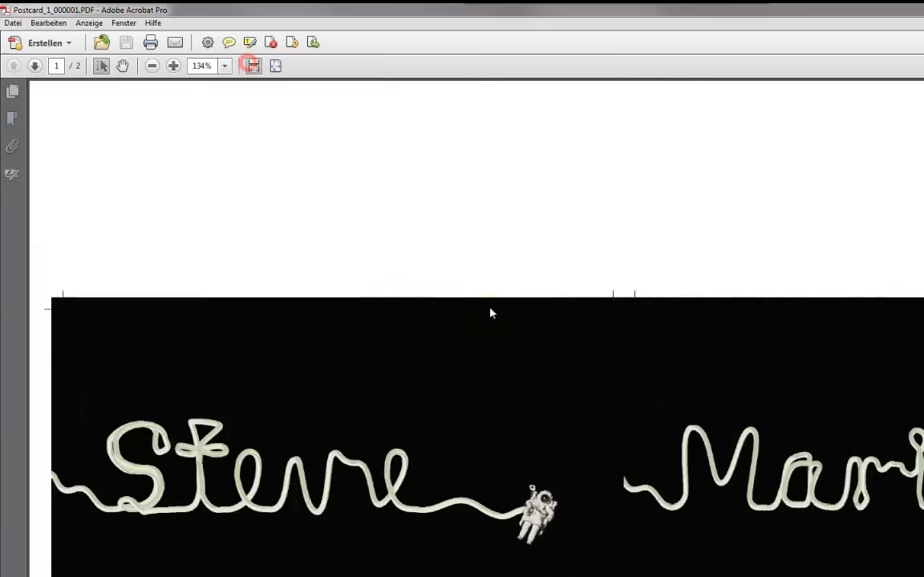
scroll(625, 337, "down", 12)
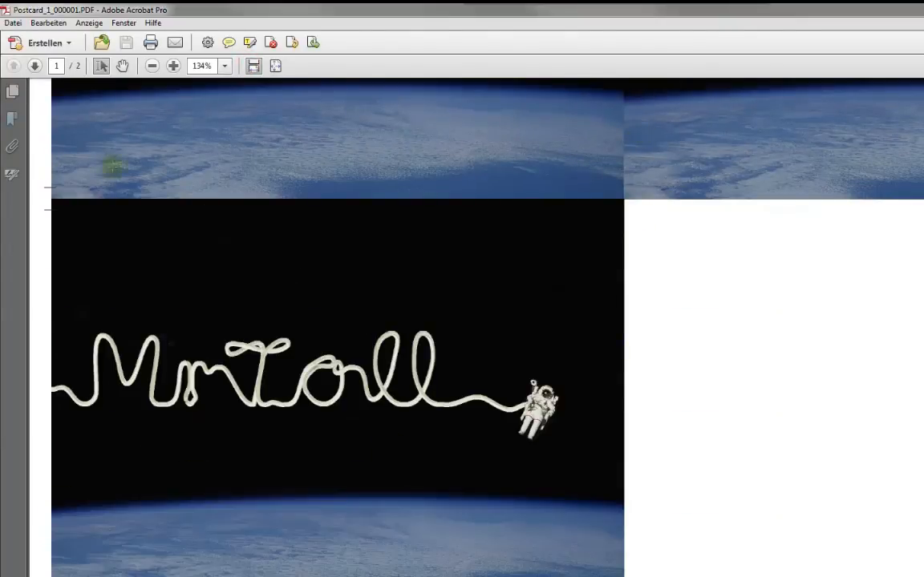
left_click(35, 67)
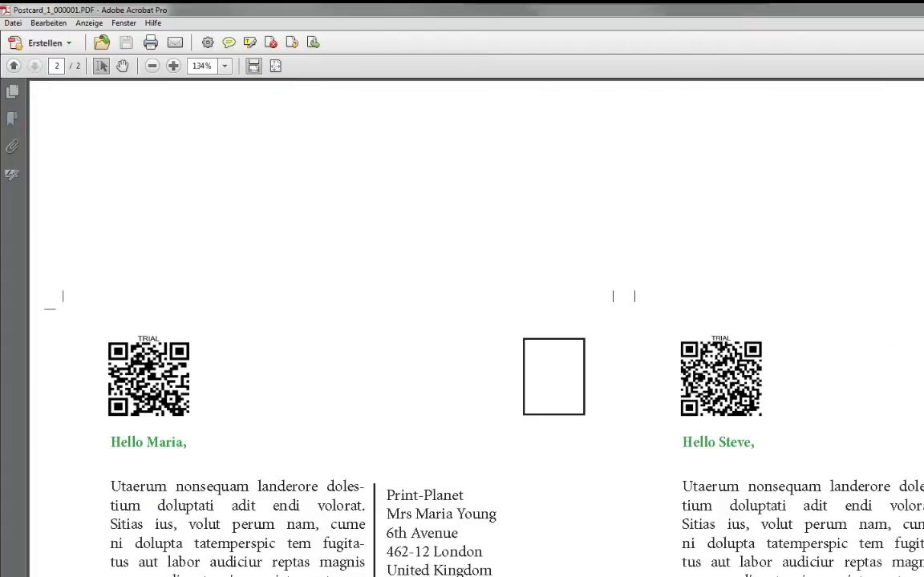
scroll(476, 328, "down", 10)
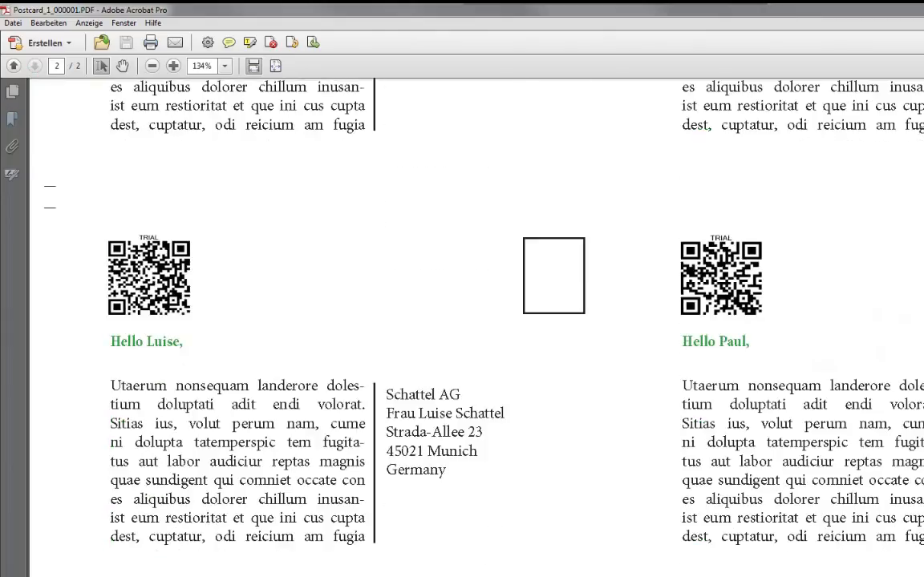